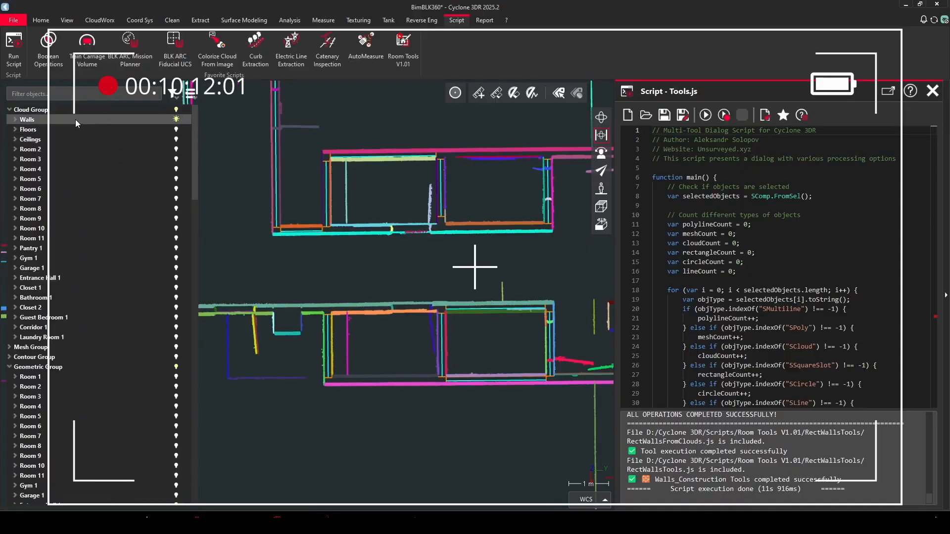
# Step: Examine the building's segmented wall point clouds in 3D
pyautogui.click(87, 128)
pyautogui.moveTo(271, 206); pyautogui.dragTo(301, 152)
pyautogui.scroll(-4, 310, 171)
pyautogui.moveTo(314, 191); pyautogui.dragTo(322, 222, button='middle')
pyautogui.scroll(2, 319, 239)
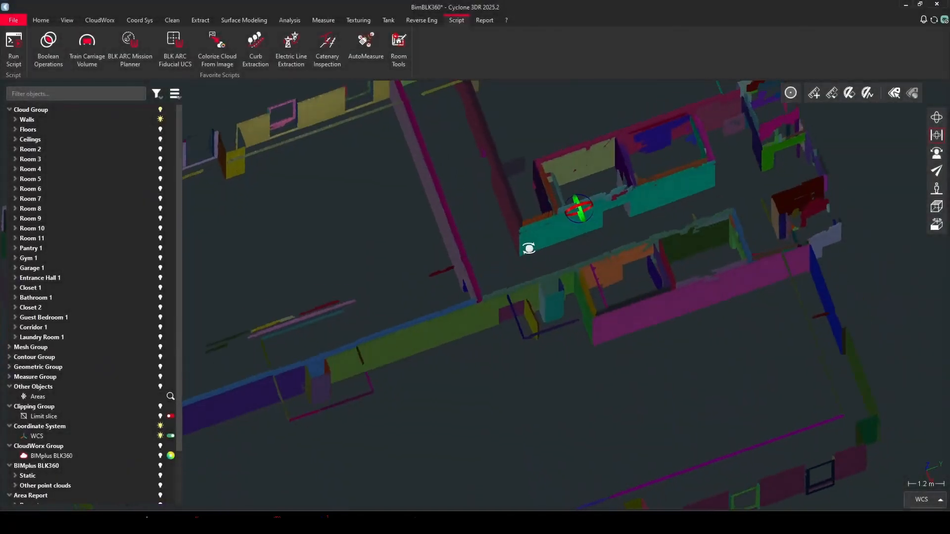
pyautogui.moveTo(529, 248)
pyautogui.mouseDown()
pyautogui.moveTo(555, 219)
pyautogui.moveTo(738, 208)
pyautogui.moveTo(529, 227)
pyautogui.moveTo(524, 246)
pyautogui.moveTo(518, 239)
pyautogui.mouseUp()
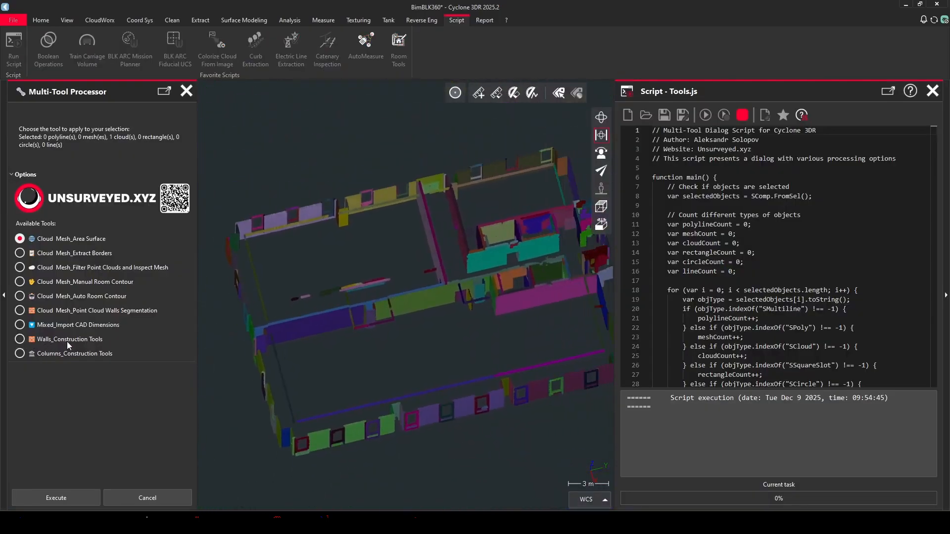
# Step: Open Walls_Construction Tools from the Multi-Tool Processor and review the construction tools it offers
pyautogui.click(54, 340)
pyautogui.click(84, 496)
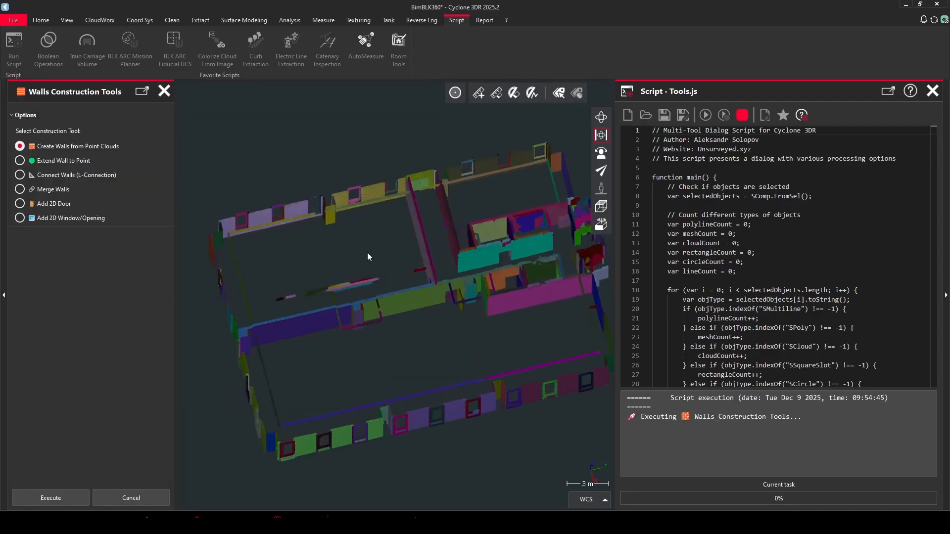
pyautogui.scroll(3, 359, 253)
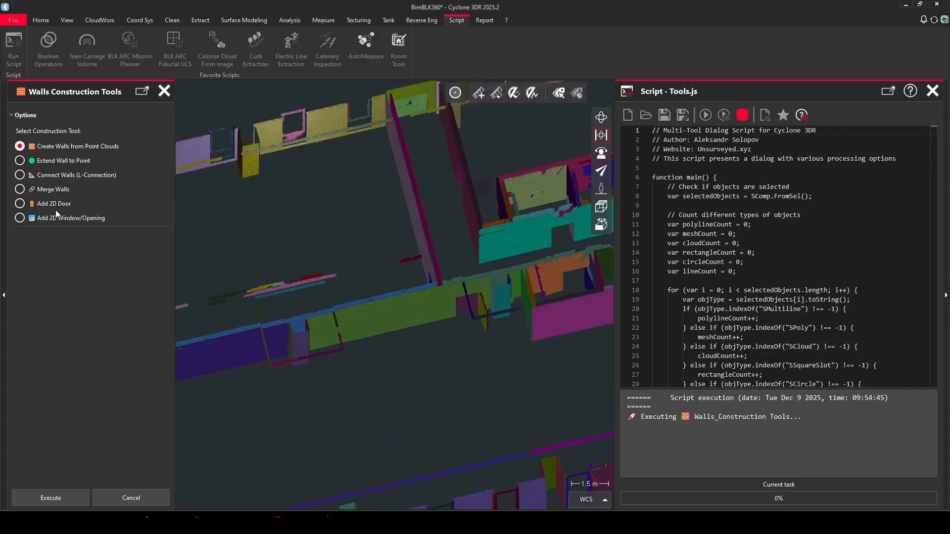
pyautogui.moveTo(221, 337); pyautogui.dragTo(348, 284, button='middle')
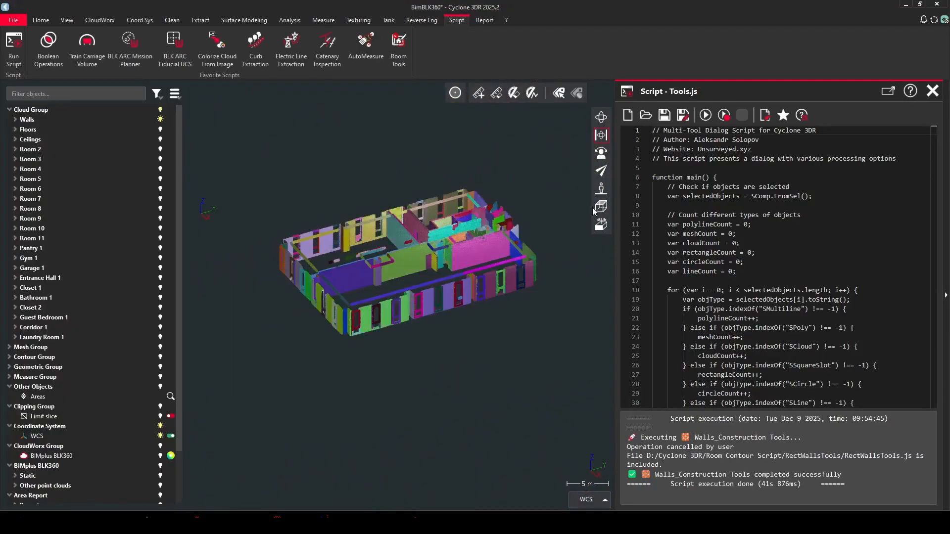
# Step: Examine the two parallel point clouds that form both faces of the long interior wall, in plan and close up
pyautogui.click(580, 212)
pyautogui.scroll(7, 331, 188)
pyautogui.scroll(-5, 327, 188)
pyautogui.moveTo(315, 235); pyautogui.dragTo(347, 313, button='middle')
pyautogui.scroll(5, 313, 272)
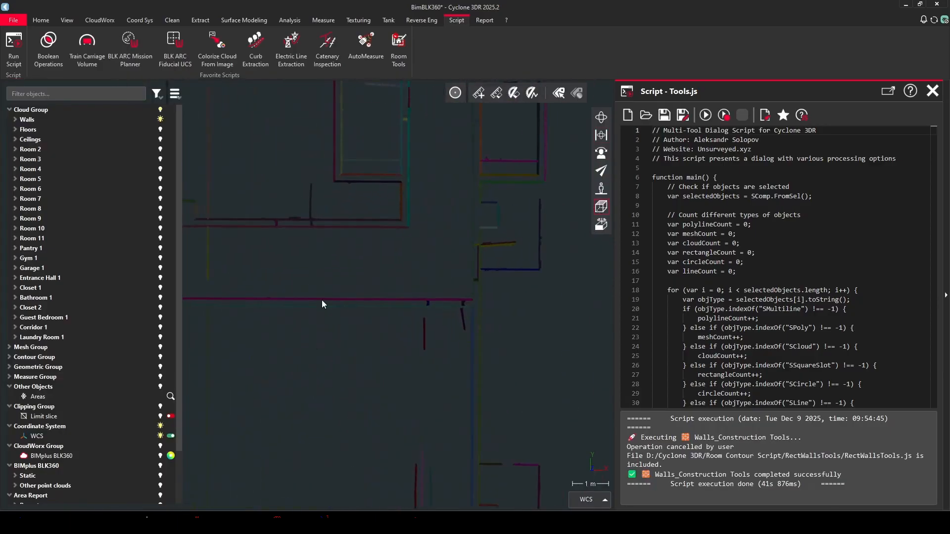
pyautogui.scroll(1, 348, 233)
pyautogui.moveTo(348, 234); pyautogui.dragTo(318, 181, button='middle')
pyautogui.moveTo(403, 243); pyautogui.dragTo(218, 208)
pyautogui.scroll(4, 337, 251)
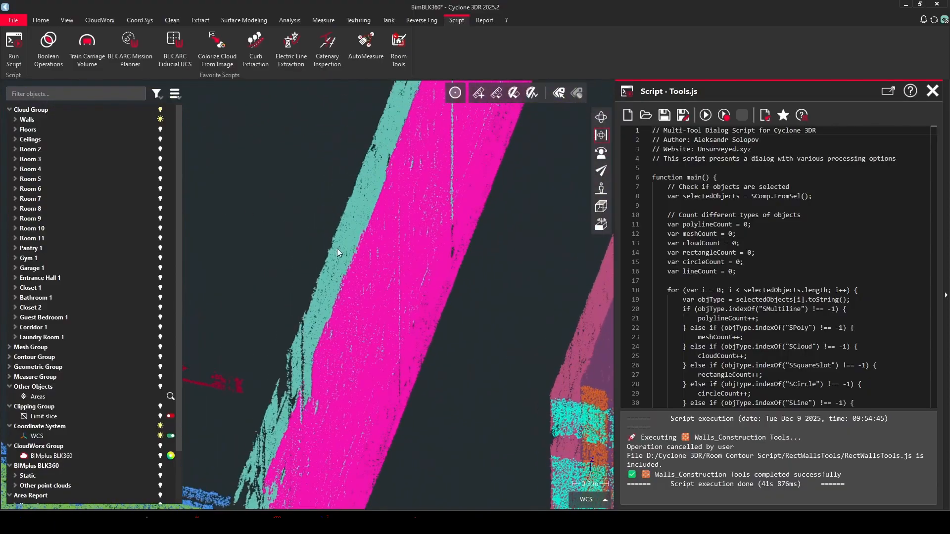
pyautogui.scroll(-1, 338, 252)
pyautogui.moveTo(334, 261); pyautogui.dragTo(416, 262)
pyautogui.moveTo(324, 297); pyautogui.dragTo(335, 334)
pyautogui.moveTo(333, 340); pyautogui.dragTo(429, 331, button='right')
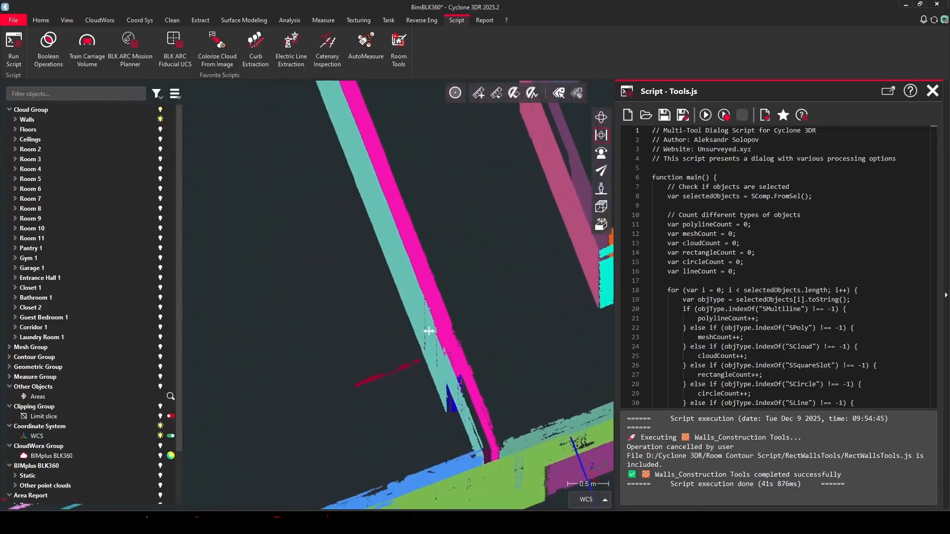
pyautogui.moveTo(429, 333)
pyautogui.mouseDown()
pyautogui.moveTo(420, 346)
pyautogui.moveTo(414, 327)
pyautogui.mouseUp()
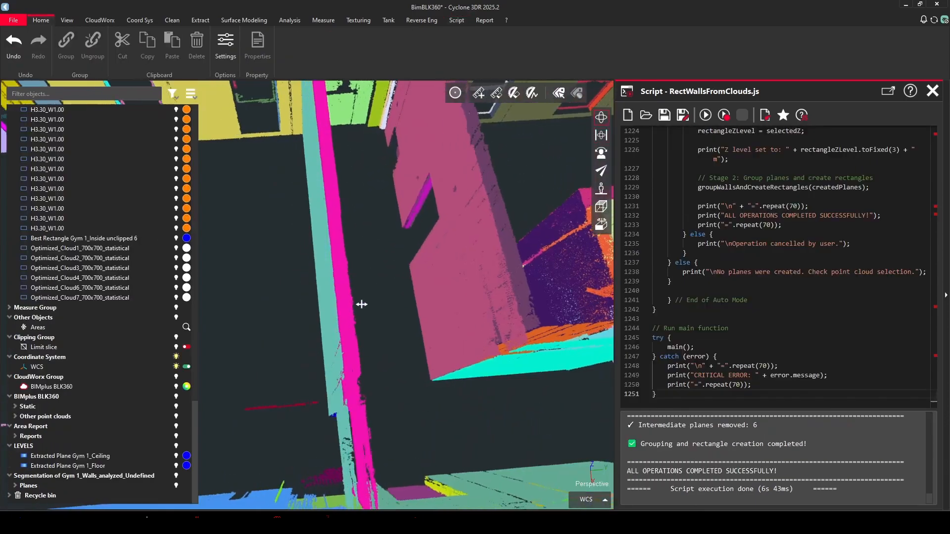
# Step: Select both face clouds of the long interior wall and run Create Walls from Point Clouds from Walls_Construction Tools on them
pyautogui.moveTo(362, 304); pyautogui.dragTo(318, 339)
pyautogui.click(315, 288)
pyautogui.keyDown('ctrl'); pyautogui.click(288, 325); pyautogui.keyUp('ctrl')
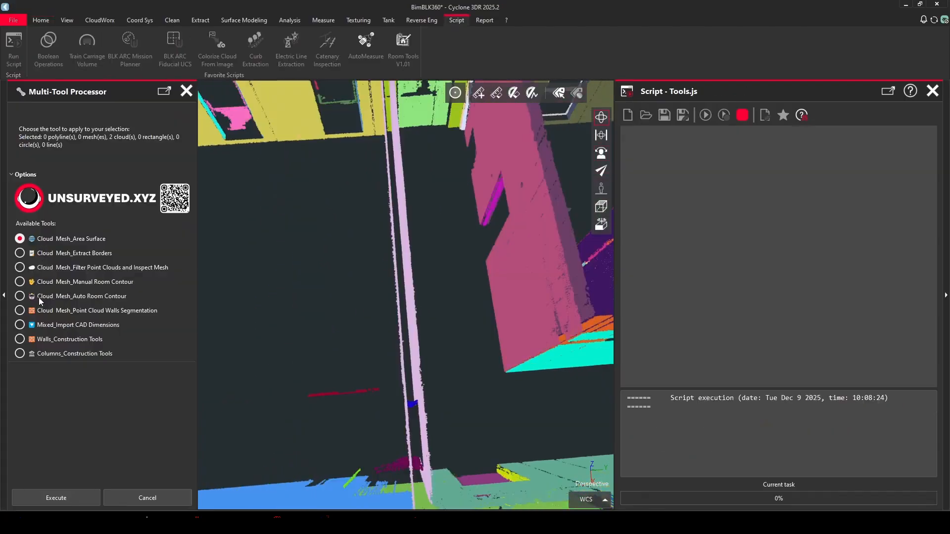
pyautogui.click(20, 340)
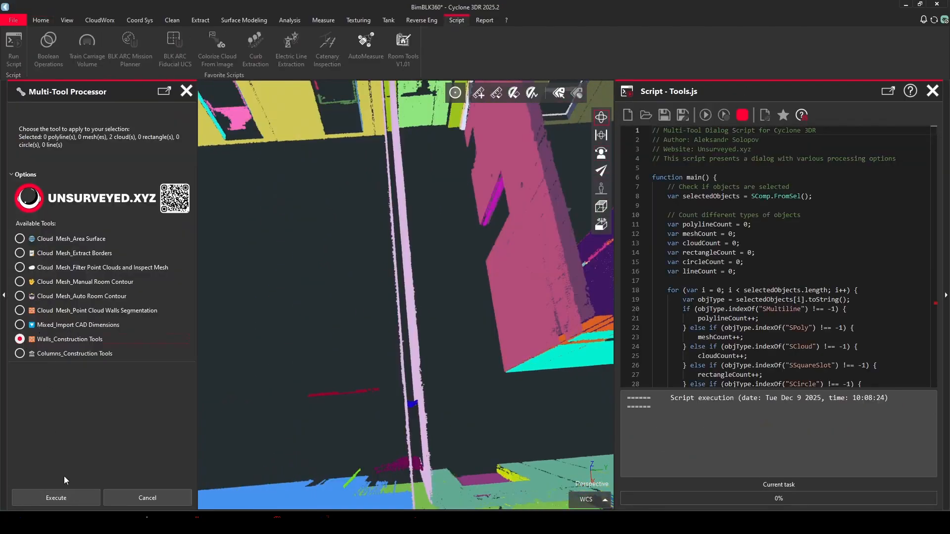
pyautogui.click(56, 492)
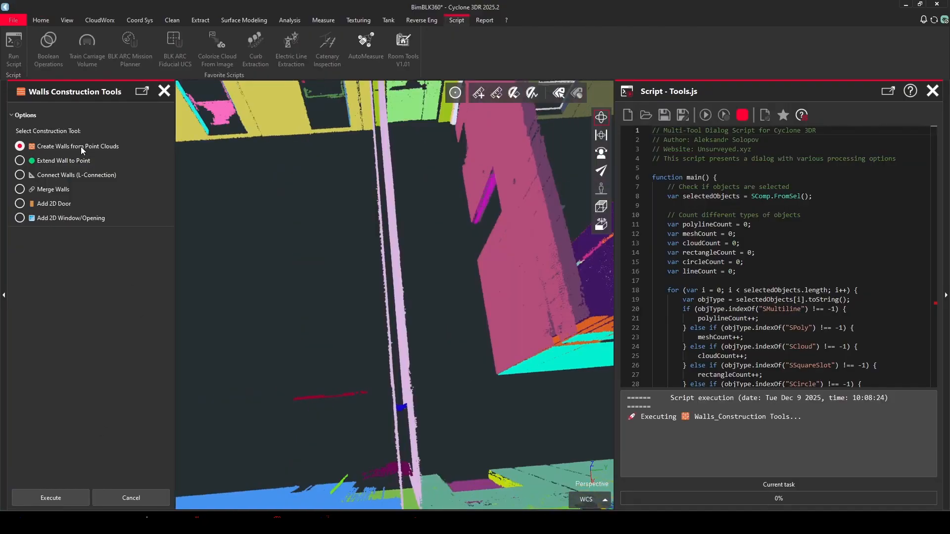
pyautogui.click(59, 500)
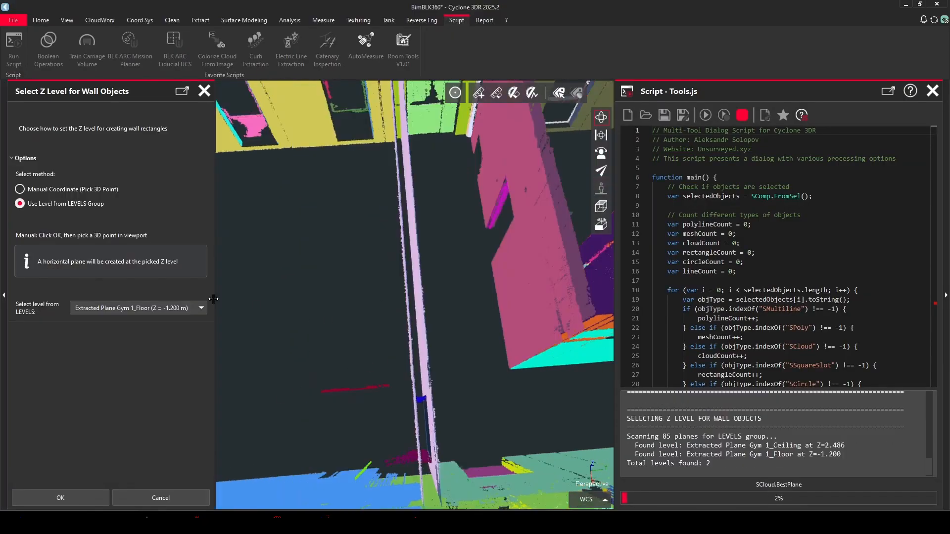
# Step: Create the wall rectangle at the Extracted Plane Gym 1_Floor level (Z = -1.200 m) from the LEVELS group
pyautogui.moveTo(444, 365); pyautogui.dragTo(375, 332)
pyautogui.moveTo(477, 360); pyautogui.dragTo(366, 366)
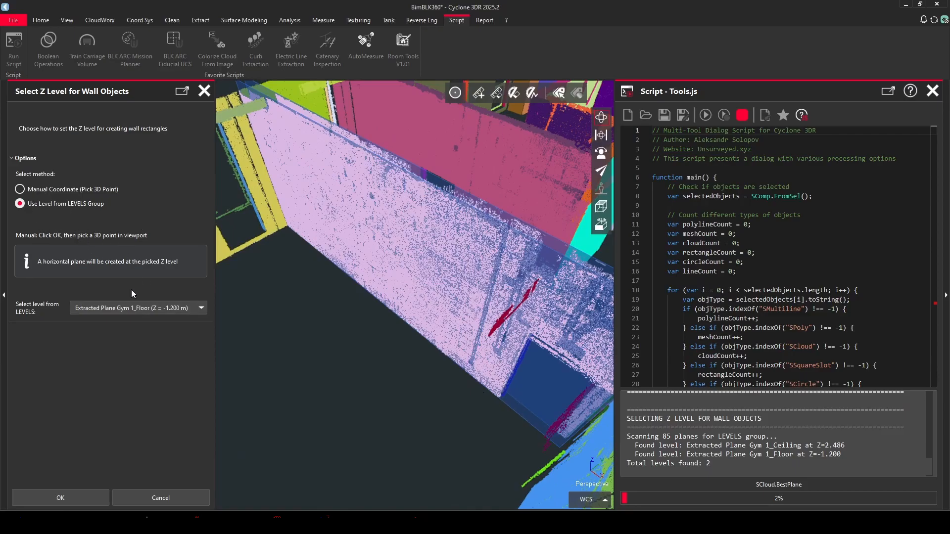
pyautogui.click(144, 309)
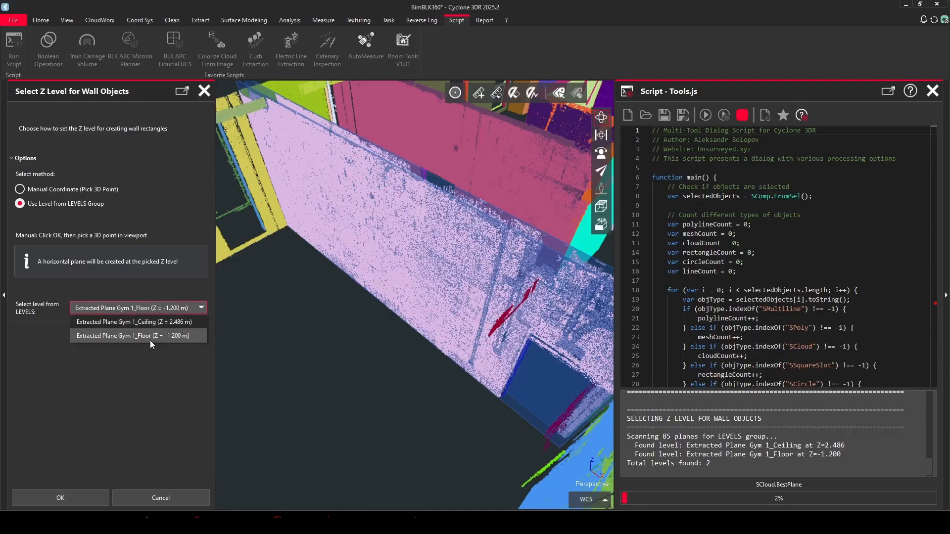
pyautogui.click(151, 336)
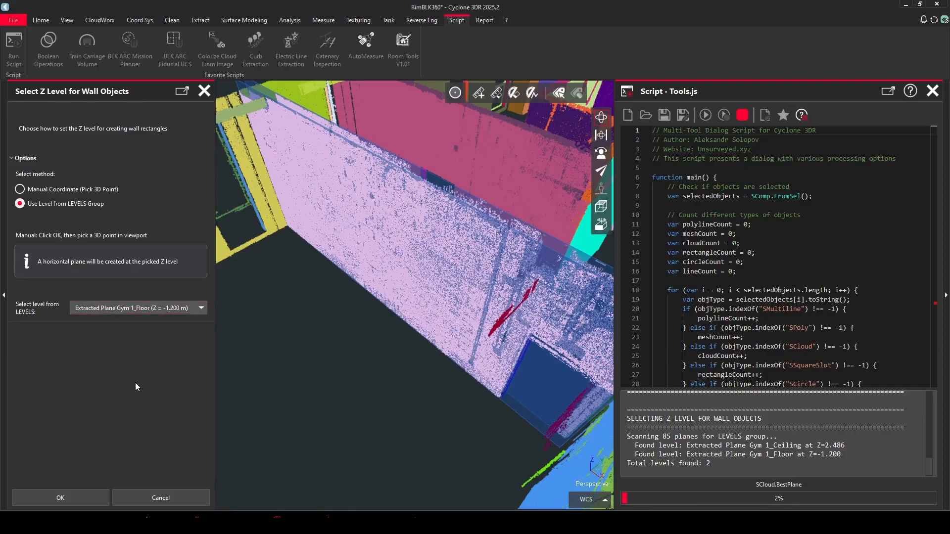
pyautogui.click(64, 497)
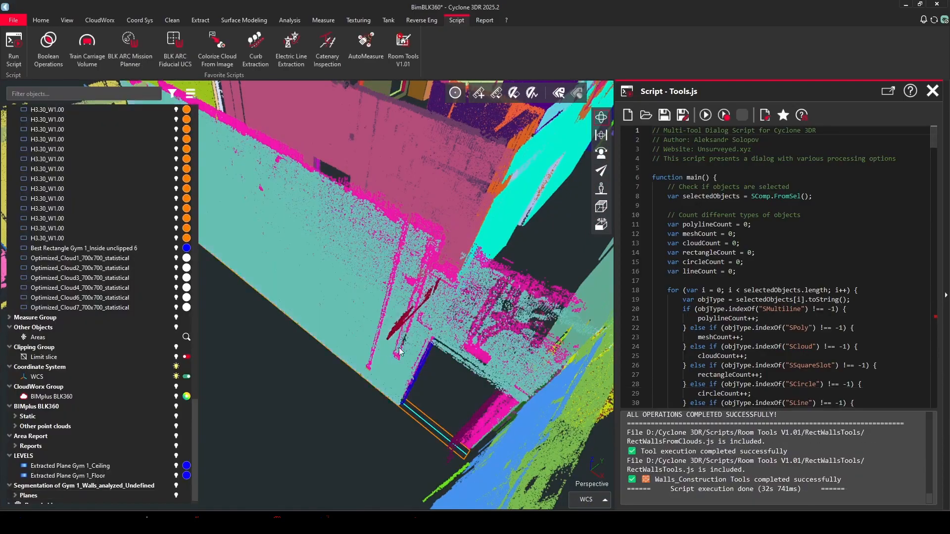
# Step: Select the paired face clouds of the walls around the small rooms on both sides of the corridor
pyautogui.moveTo(384, 410); pyautogui.dragTo(322, 316)
pyautogui.moveTo(343, 367); pyautogui.dragTo(353, 437, button='middle')
pyautogui.scroll(-5, 261, 283)
pyautogui.moveTo(260, 283); pyautogui.dragTo(319, 355, button='middle')
pyautogui.click(602, 135)
pyautogui.scroll(4, 351, 325)
pyautogui.moveTo(352, 326); pyautogui.dragTo(359, 375)
pyautogui.scroll(-1, 362, 347)
pyautogui.scroll(-3, 362, 347)
pyautogui.moveTo(372, 337); pyautogui.dragTo(402, 313, button='middle')
pyautogui.scroll(1, 402, 313)
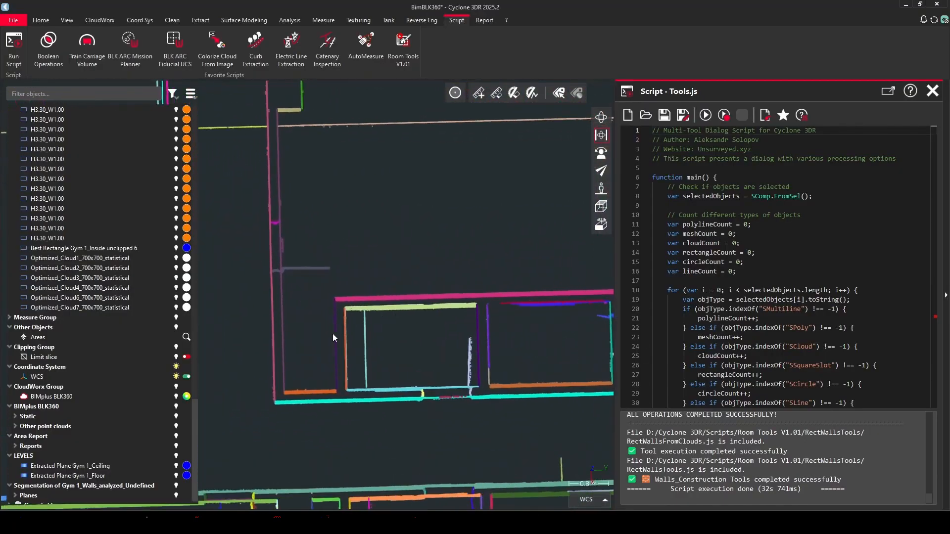
pyautogui.keyDown('ctrl'); pyautogui.moveTo(313, 340); pyautogui.dragTo(261, 361); pyautogui.keyUp('ctrl')
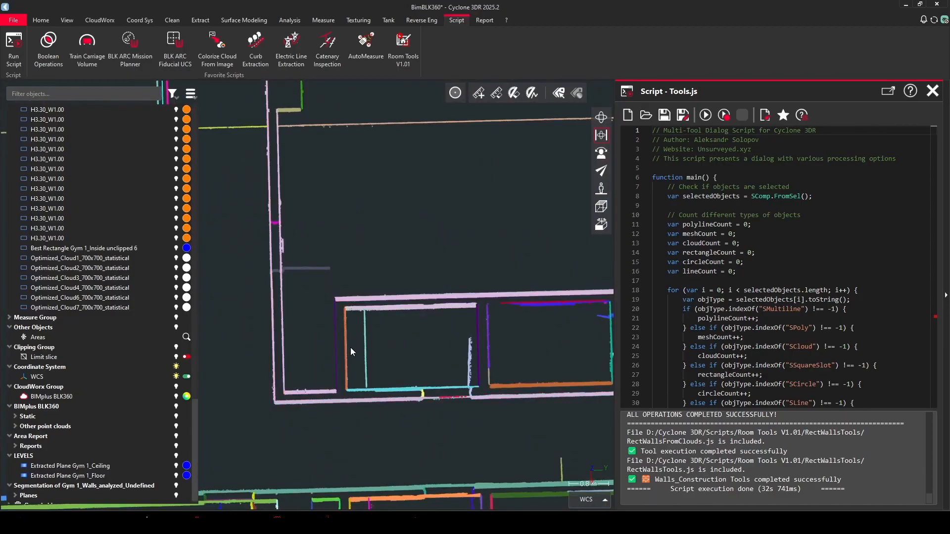
pyautogui.scroll(-2, 396, 349)
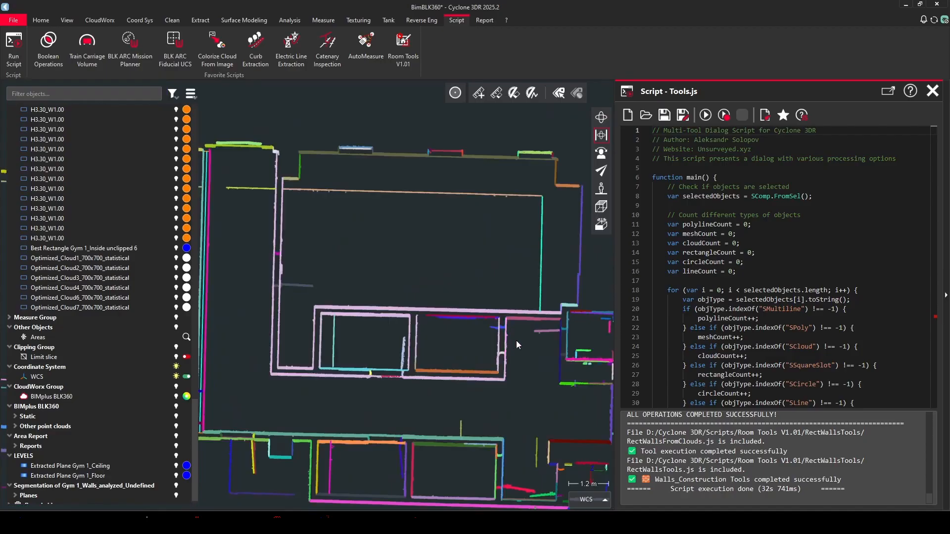
pyautogui.moveTo(575, 333); pyautogui.dragTo(590, 260, button='middle')
pyautogui.scroll(3, 350, 391)
pyautogui.scroll(-3, 378, 379)
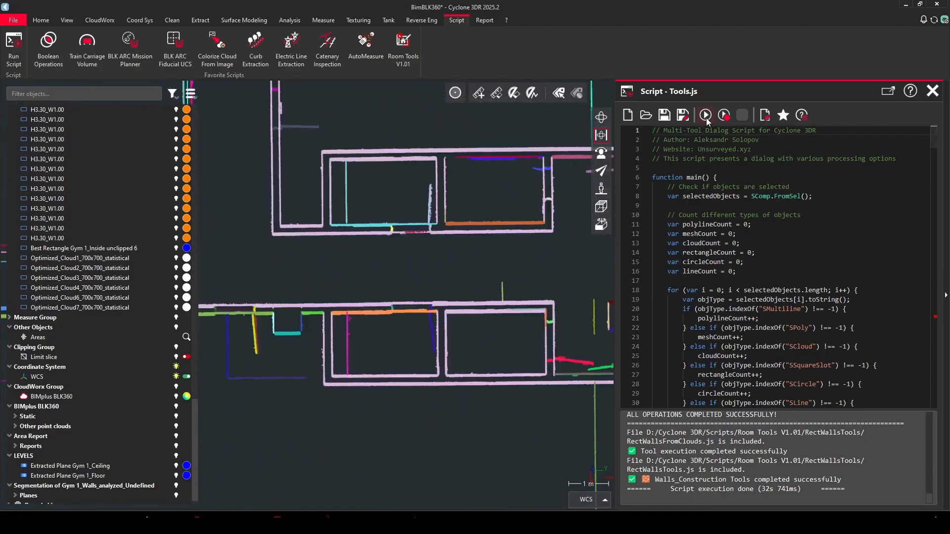
# Step: Run Create Walls from Point Clouds on the selected clouds, using the Extracted Plane Gym 1_Floor level
pyautogui.click(706, 116)
pyautogui.click(22, 339)
pyautogui.click(55, 497)
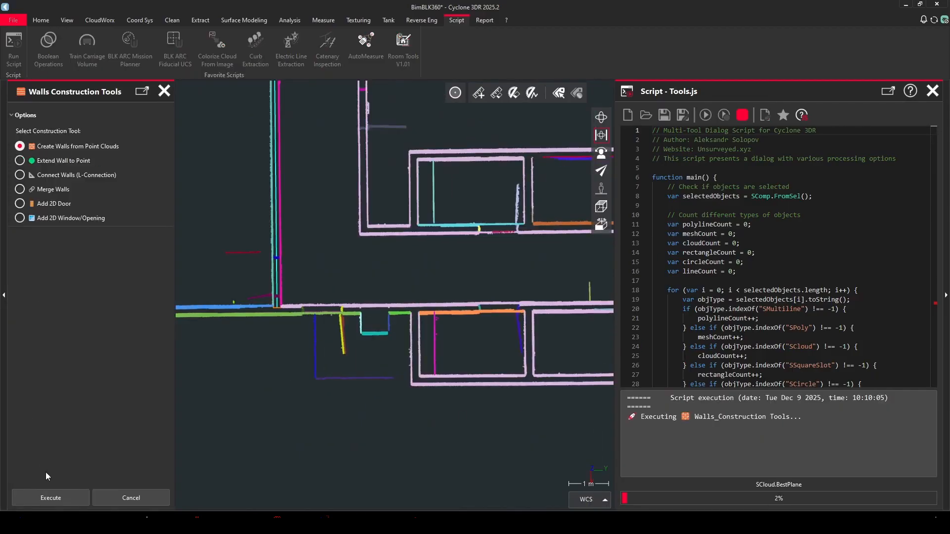
pyautogui.click(50, 495)
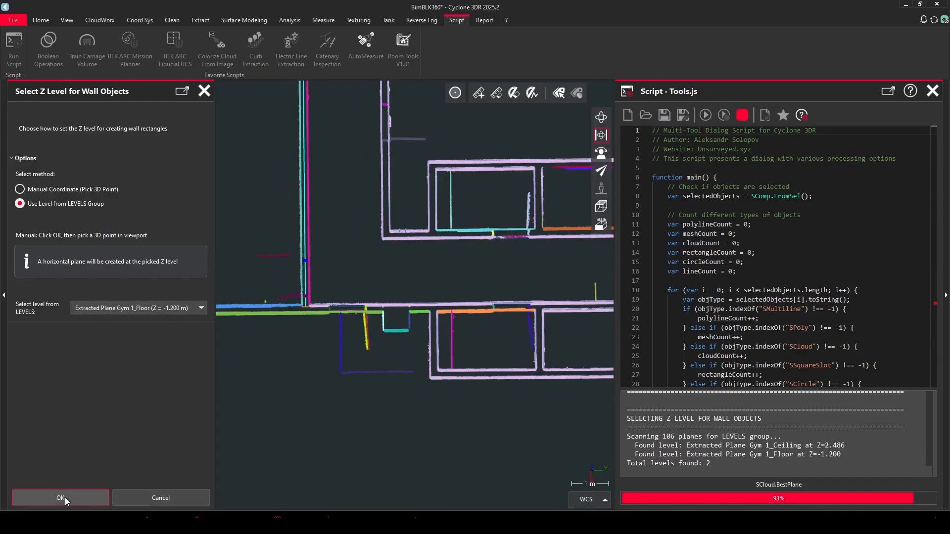
pyautogui.click(60, 497)
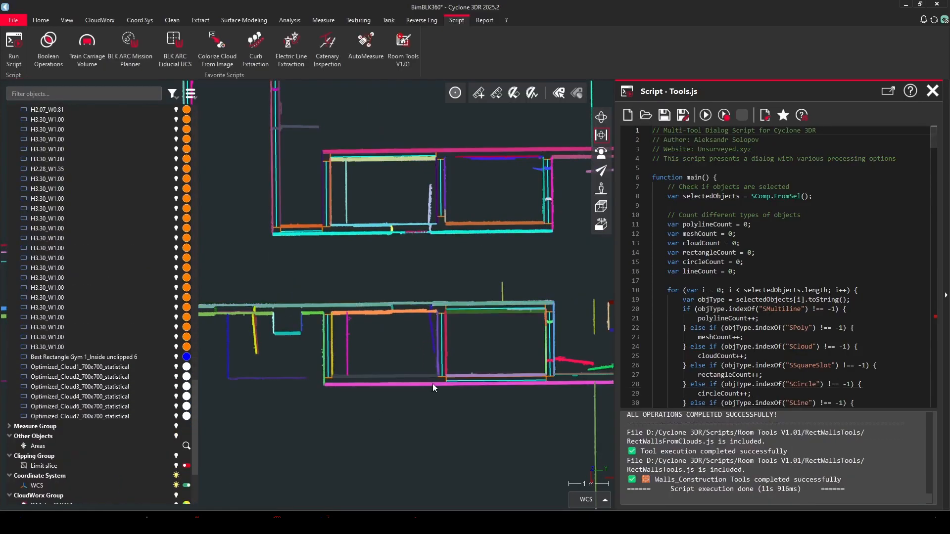
# Step: Hide the Walls cloud group and inspect the created wall rectangles on their own
pyautogui.scroll(17, 171, 370)
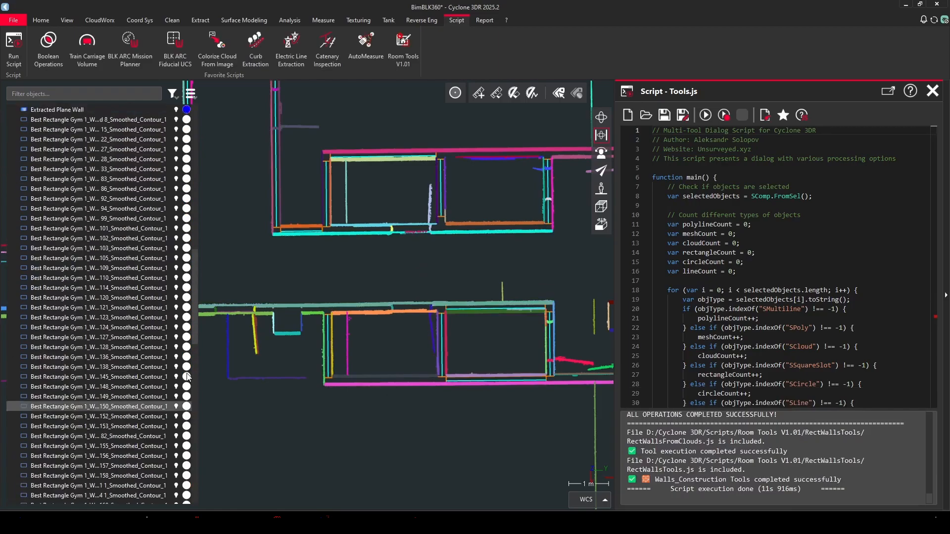
pyautogui.scroll(15, 169, 248)
pyautogui.rightClick(75, 120)
pyautogui.click(87, 128)
pyautogui.moveTo(272, 205); pyautogui.dragTo(319, 238)
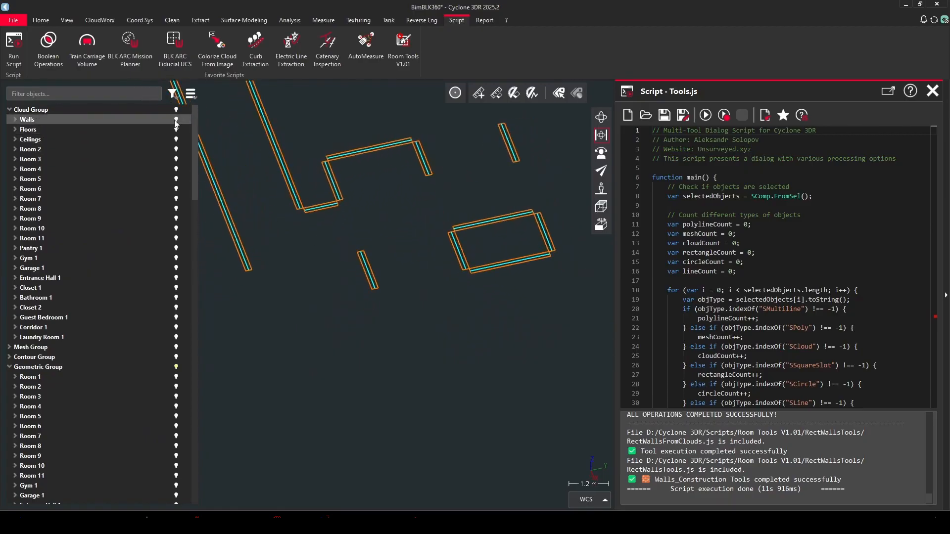
# Step: Show the Walls cloud group again for work on the exterior wall with window openings
pyautogui.moveTo(308, 210); pyautogui.dragTo(572, 438, button='middle')
pyautogui.scroll(-4, 370, 260)
pyautogui.scroll(-1, 371, 260)
pyautogui.moveTo(361, 267); pyautogui.dragTo(397, 261, button='middle')
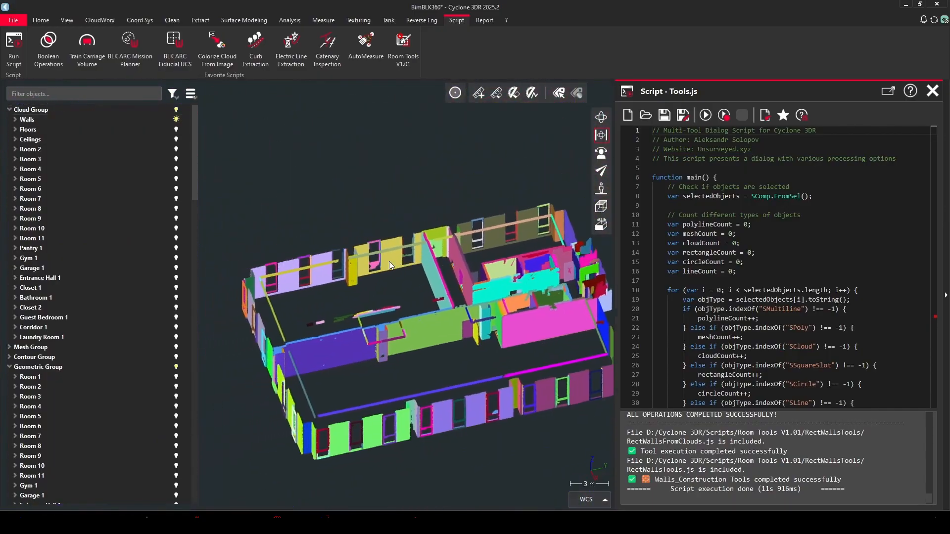
pyautogui.scroll(6, 305, 260)
pyautogui.moveTo(233, 291); pyautogui.dragTo(415, 262, button='middle')
pyautogui.moveTo(370, 274); pyautogui.dragTo(242, 287)
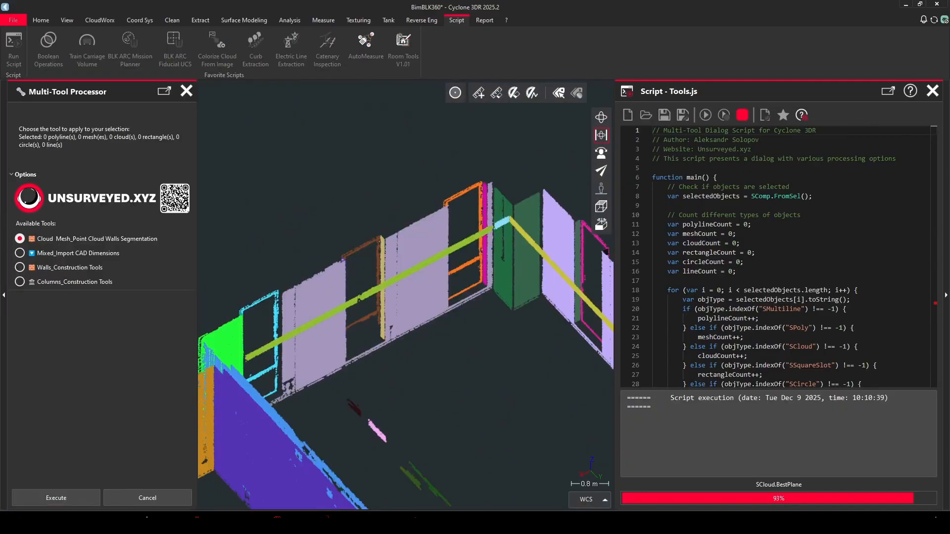
# Step: Start Create Walls from Point Clouds with nothing selected, using the Extracted Plane Gym 1_Floor level
pyautogui.click(27, 269)
pyautogui.click(60, 500)
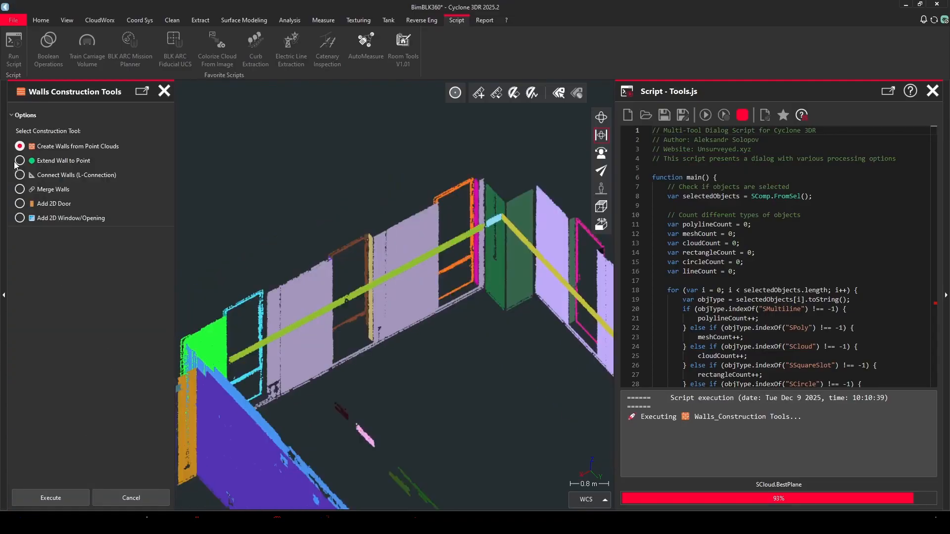
pyautogui.click(48, 497)
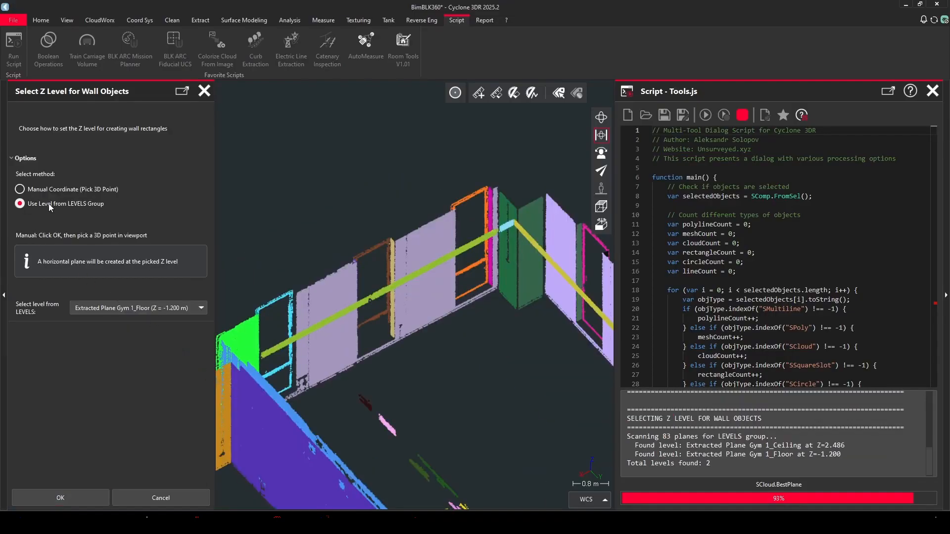
pyautogui.click(80, 495)
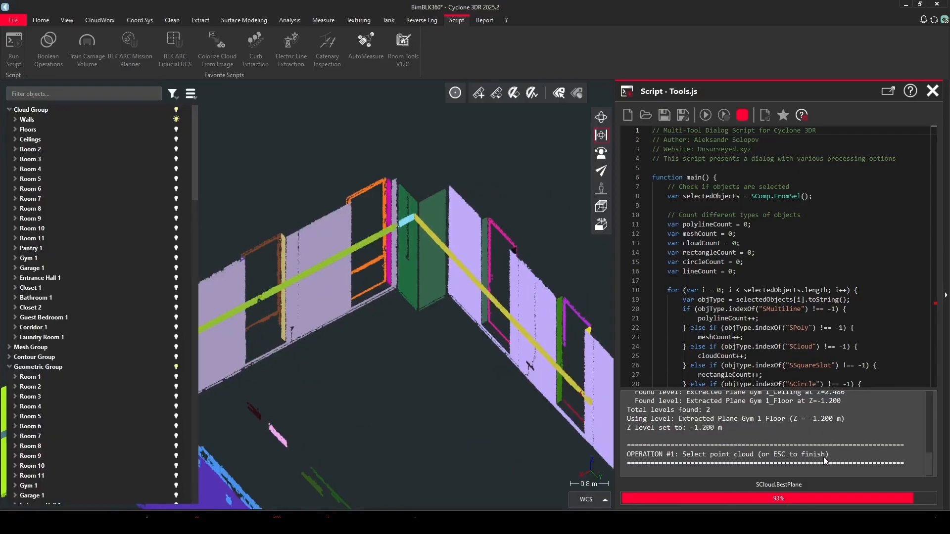
# Step: Pick the point cloud of the exterior wall with windows and set its wall width to 0.3 m
pyautogui.click(316, 239)
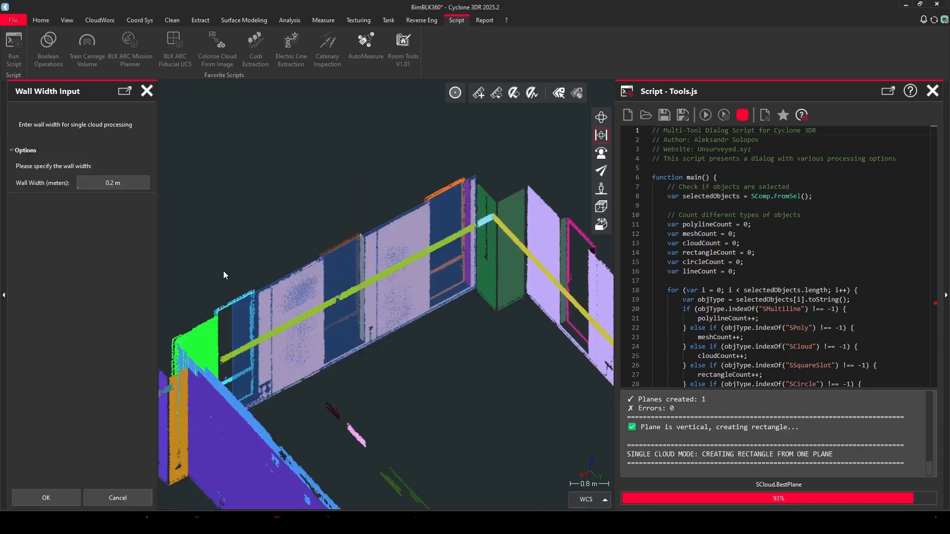
pyautogui.click(109, 183)
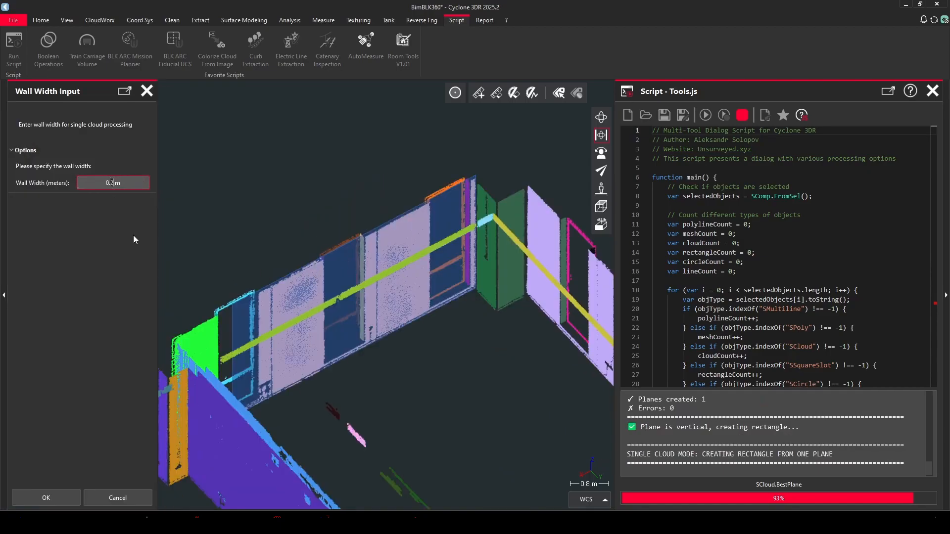
pyautogui.press('BackSpace')
pyautogui.write('3')
pyautogui.click(50, 499)
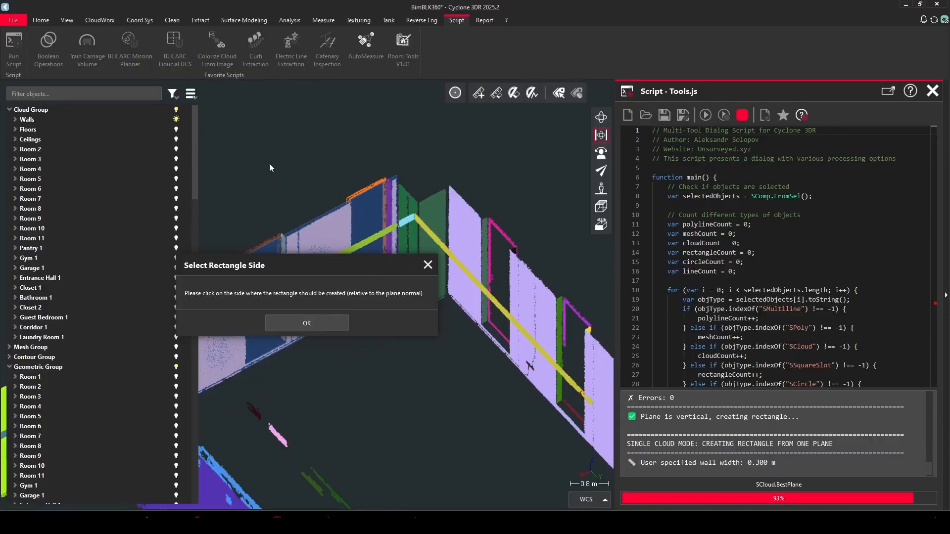
# Step: Create the 0.3 m wall rectangle on the outer side of the picked exterior wall cloud
pyautogui.click(307, 324)
pyautogui.moveTo(289, 232); pyautogui.dragTo(270, 262)
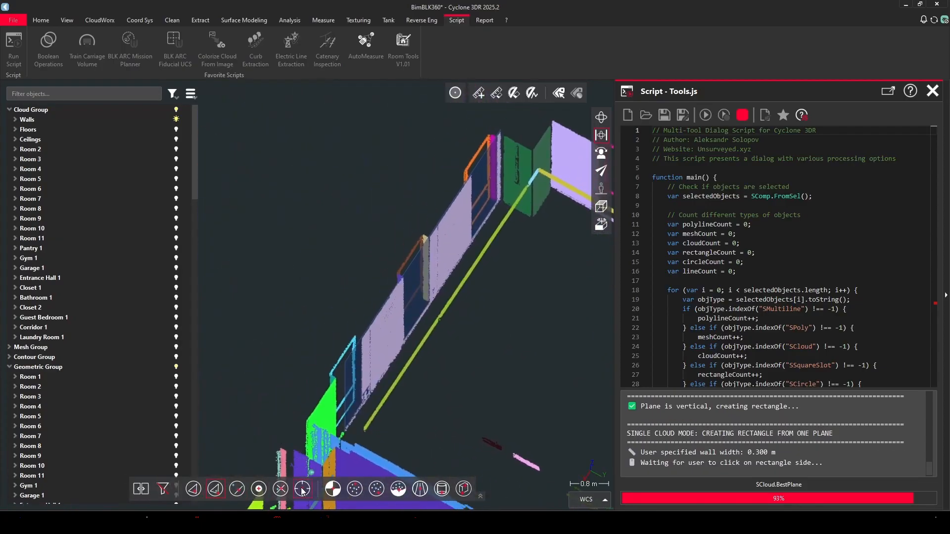
pyautogui.click(249, 257)
# Step: Create a 0.3 m wide wall rectangle from the adjoining exterior wall's point cloud, placed on its outer side
pyautogui.scroll(3, 408, 298)
pyautogui.moveTo(413, 309); pyautogui.dragTo(453, 332)
pyautogui.scroll(-7, 376, 322)
pyautogui.scroll(4, 388, 318)
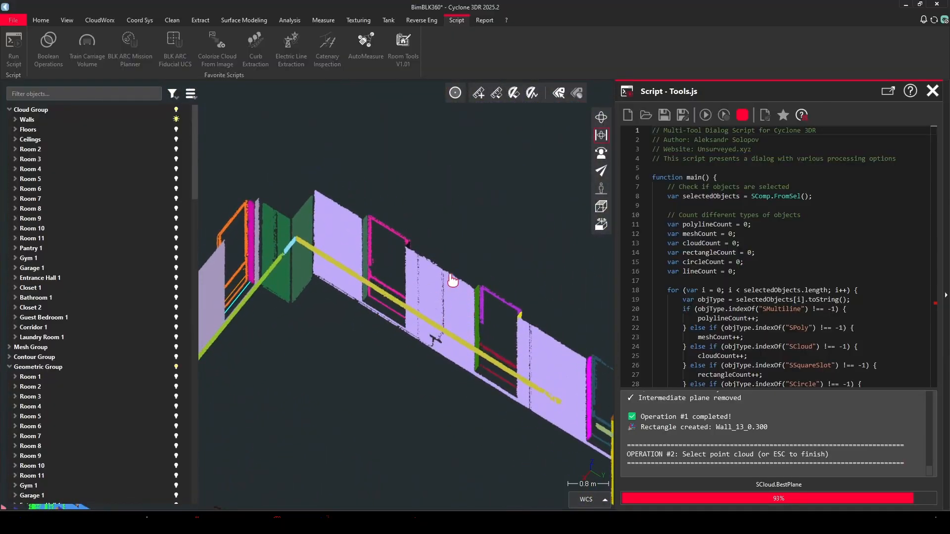
pyautogui.click(431, 282)
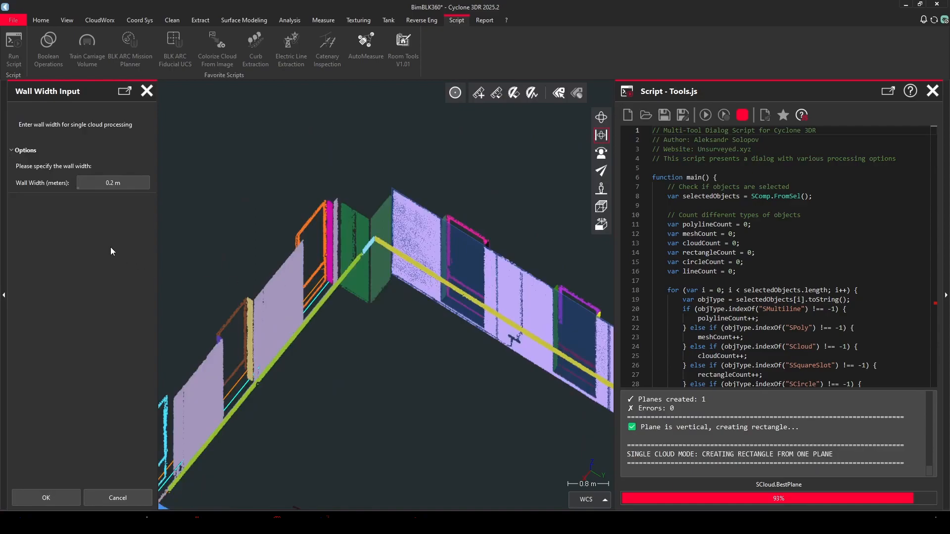
pyautogui.click(113, 182)
pyautogui.press('BackSpace')
pyautogui.write('3')
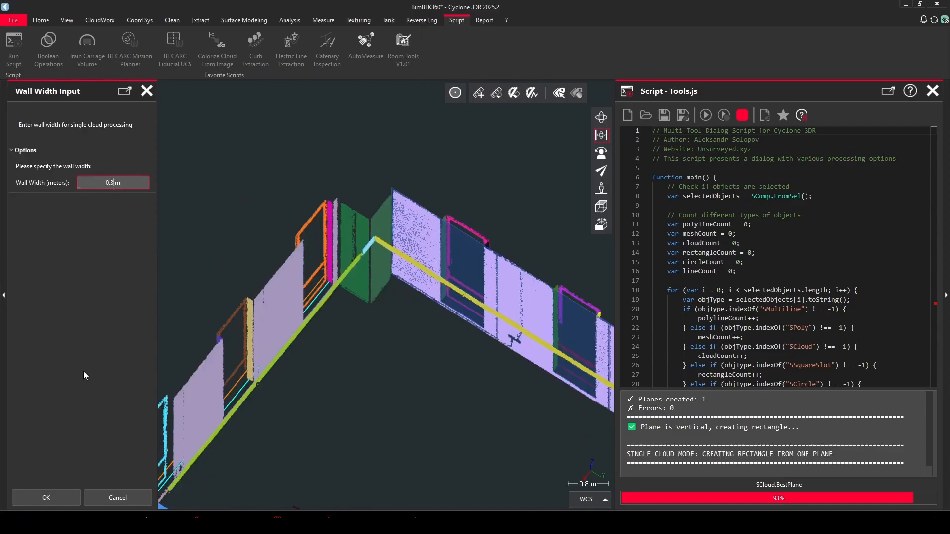
pyautogui.click(44, 499)
pyautogui.click(306, 320)
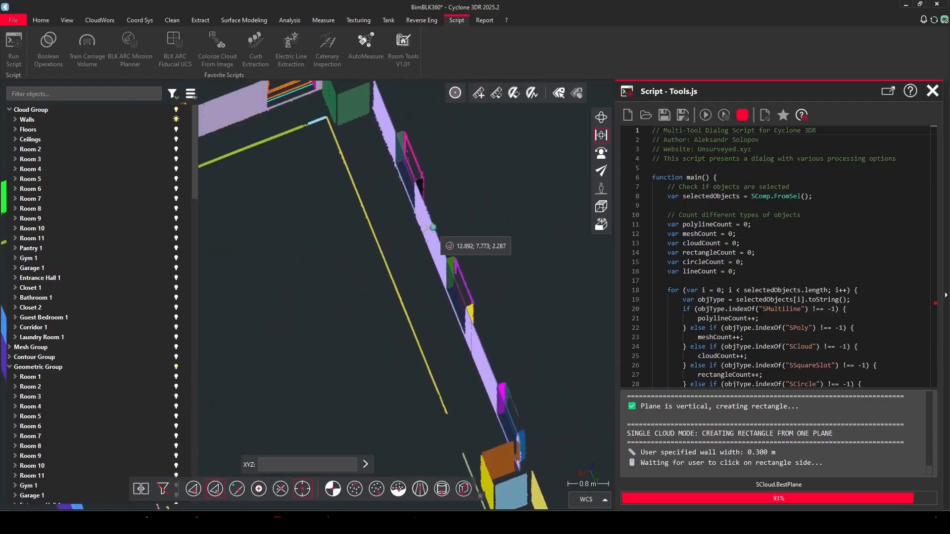
pyautogui.click(490, 232)
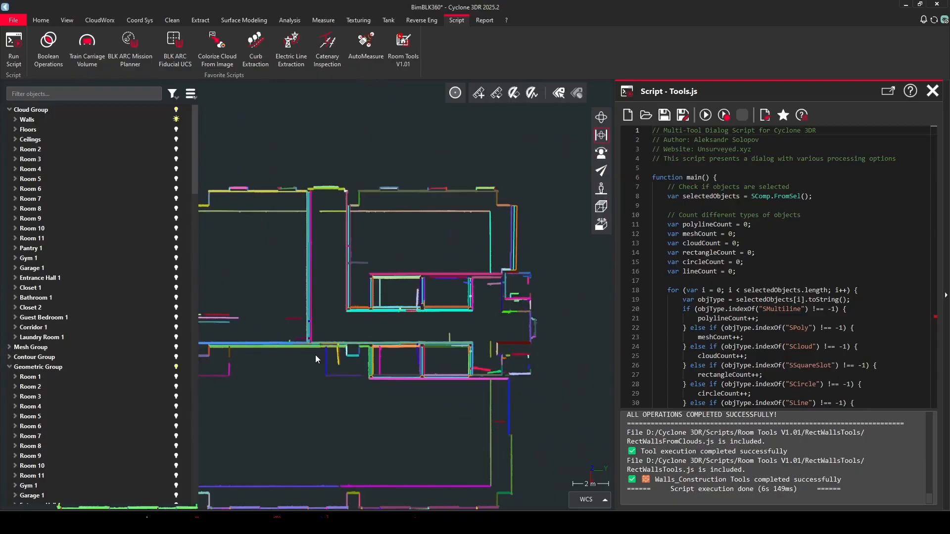
# Step: Hide the Walls cloud group and inspect the wall rectangles of the whole floor
pyautogui.moveTo(332, 325); pyautogui.dragTo(416, 261, button='middle')
pyautogui.moveTo(416, 261); pyautogui.dragTo(302, 208)
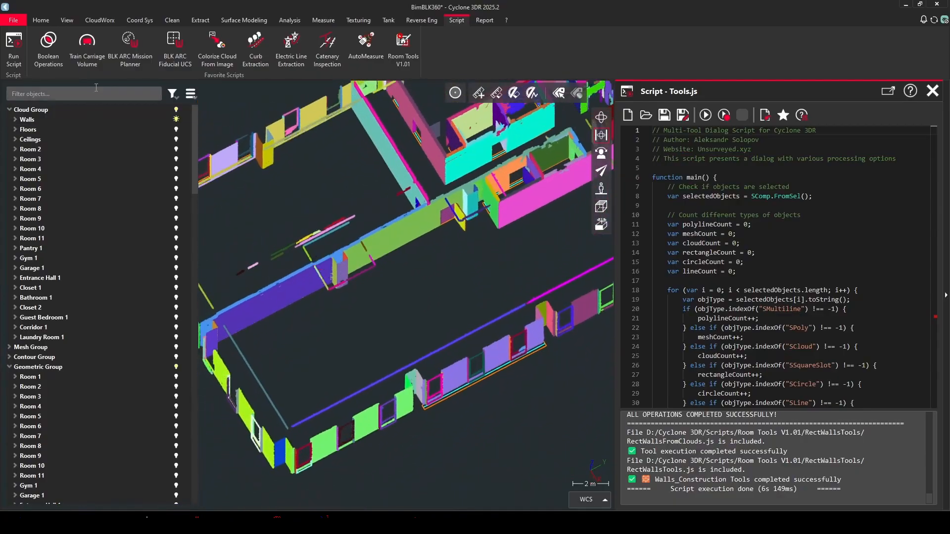
pyautogui.moveTo(414, 194); pyautogui.dragTo(391, 244, button='middle')
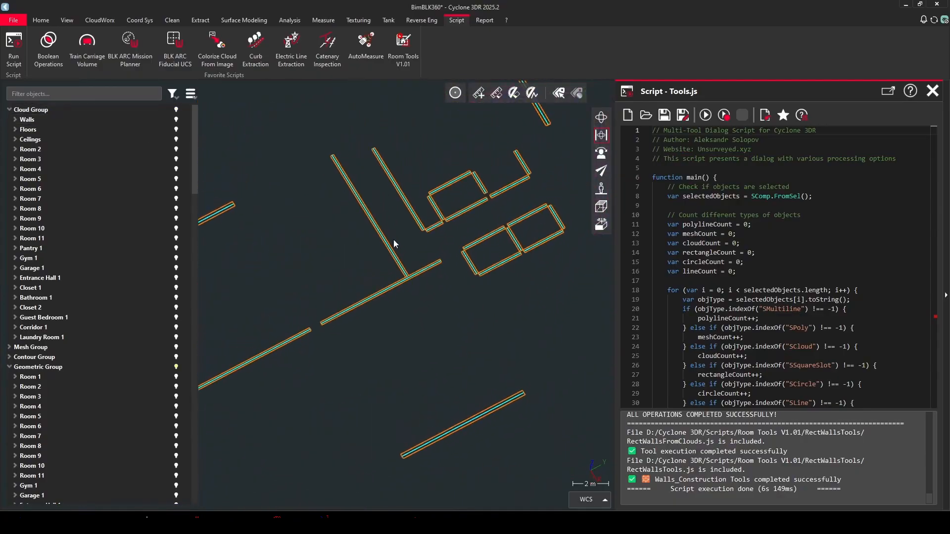
pyautogui.scroll(-5, 393, 243)
pyautogui.moveTo(302, 271); pyautogui.dragTo(235, 284)
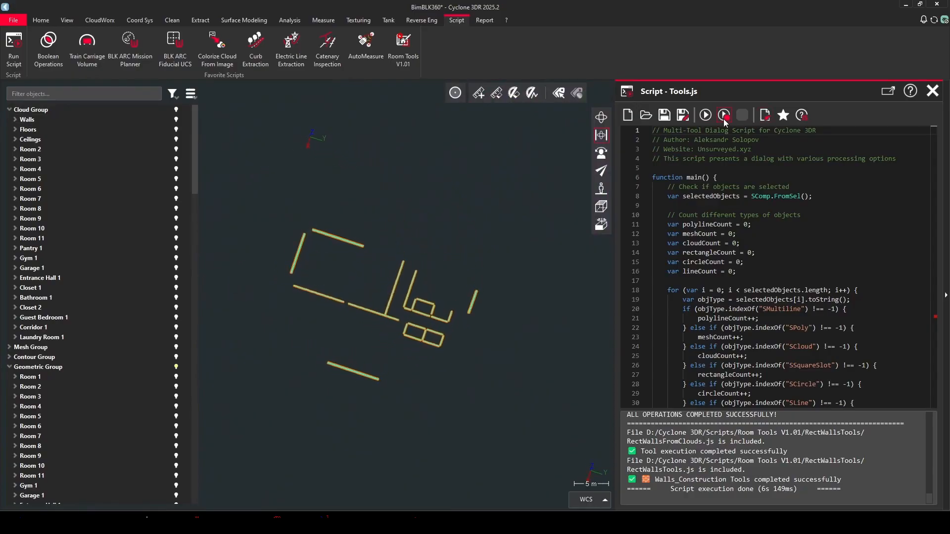
# Step: Run the Room Tools script and start Connect Walls (L-Connection) from Walls_Construction Tools
pyautogui.click(709, 117)
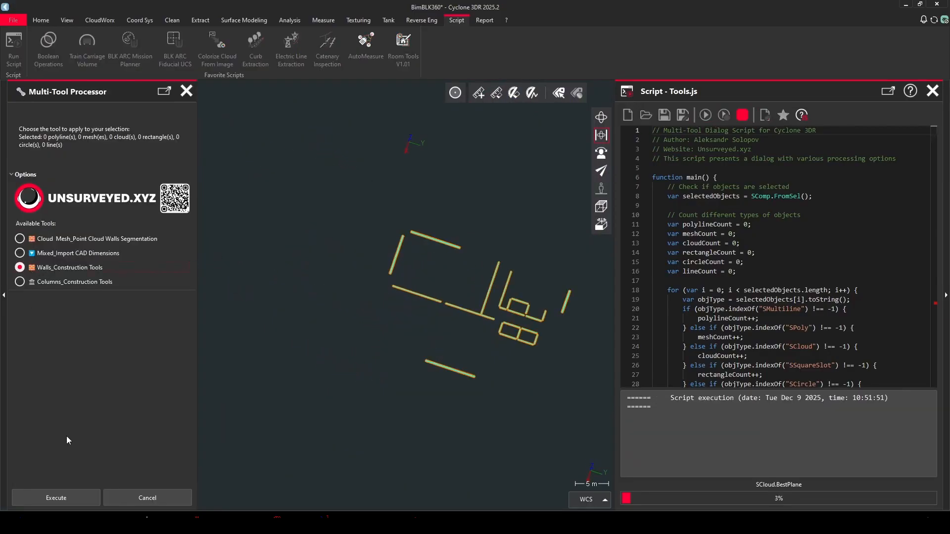
pyautogui.click(75, 498)
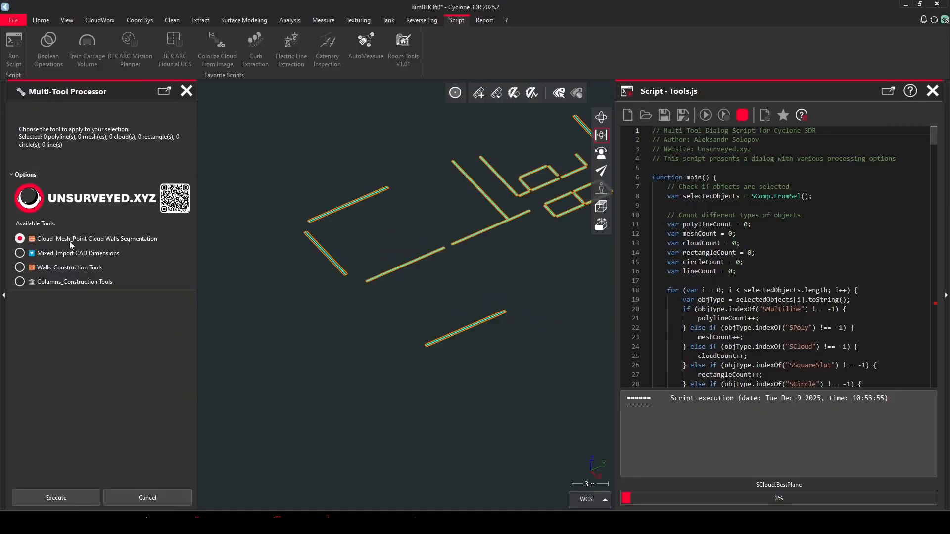
pyautogui.click(72, 492)
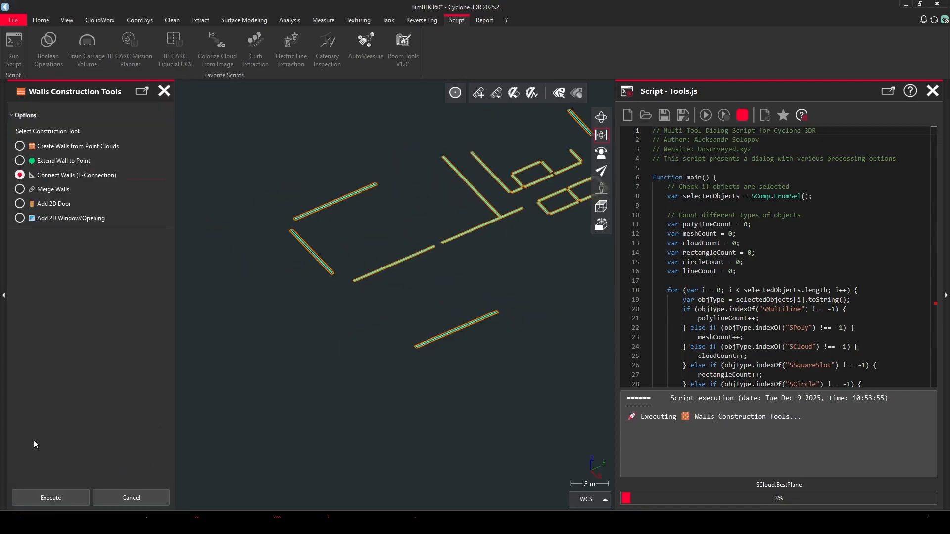
pyautogui.click(25, 494)
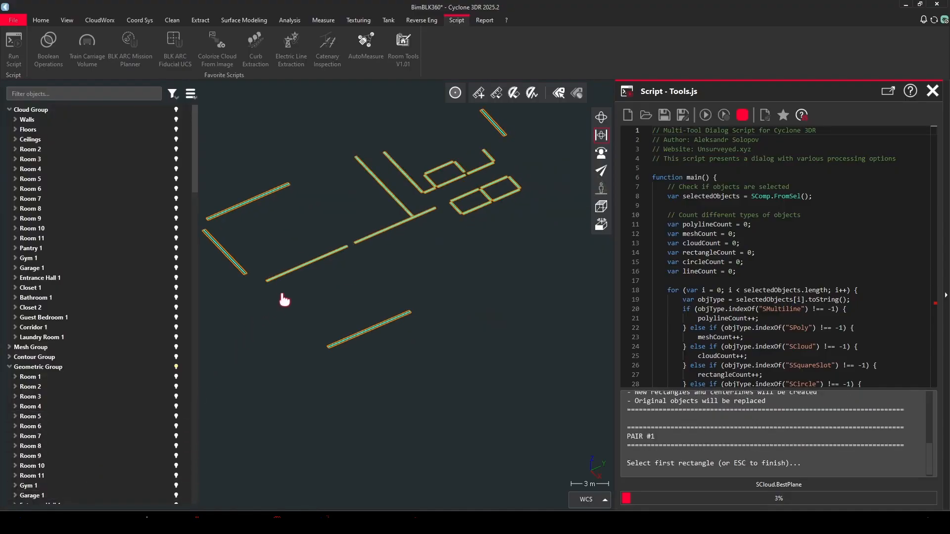
# Step: Connect the gym's short end wall with the separate exterior wall rectangle, using the Extracted Plane Gym 1_Floor level, and accept the extension
pyautogui.scroll(2, 255, 275)
pyautogui.click(238, 275)
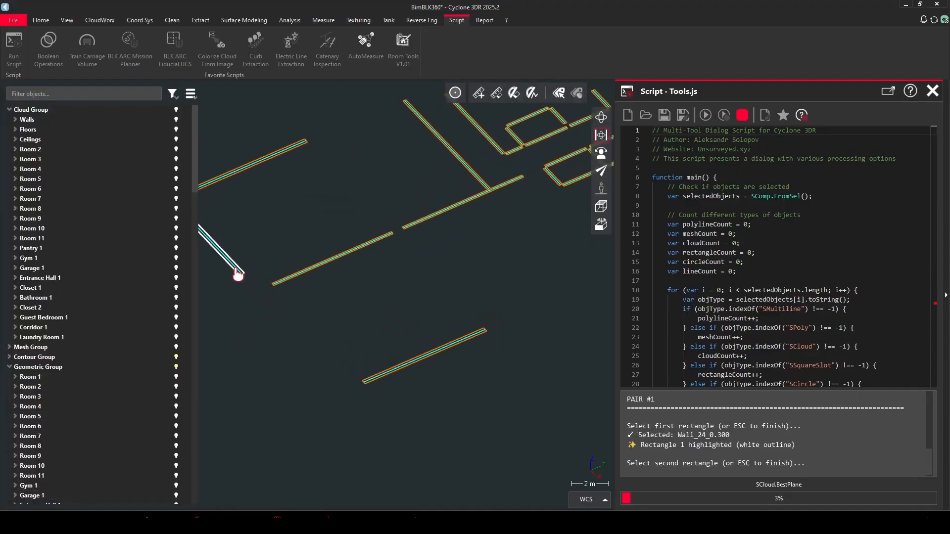
pyautogui.click(382, 377)
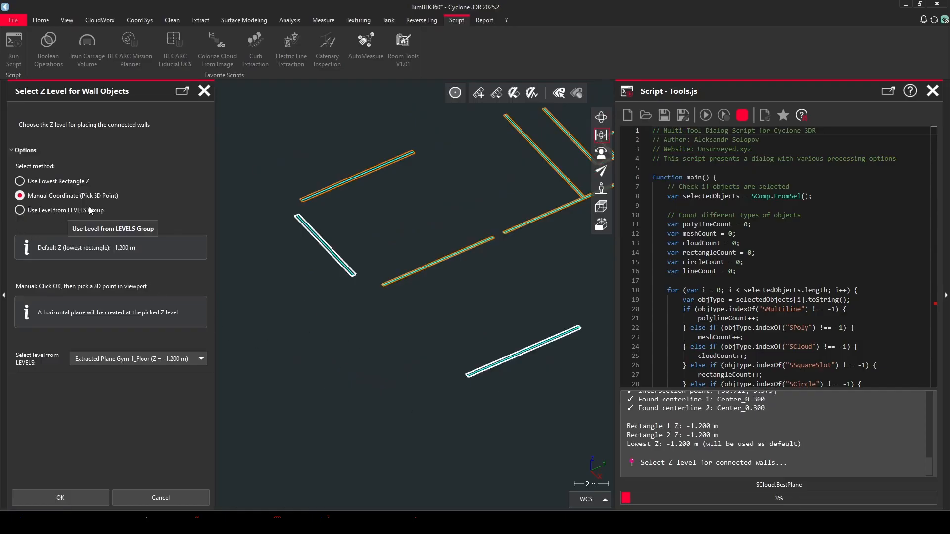
pyautogui.click(51, 212)
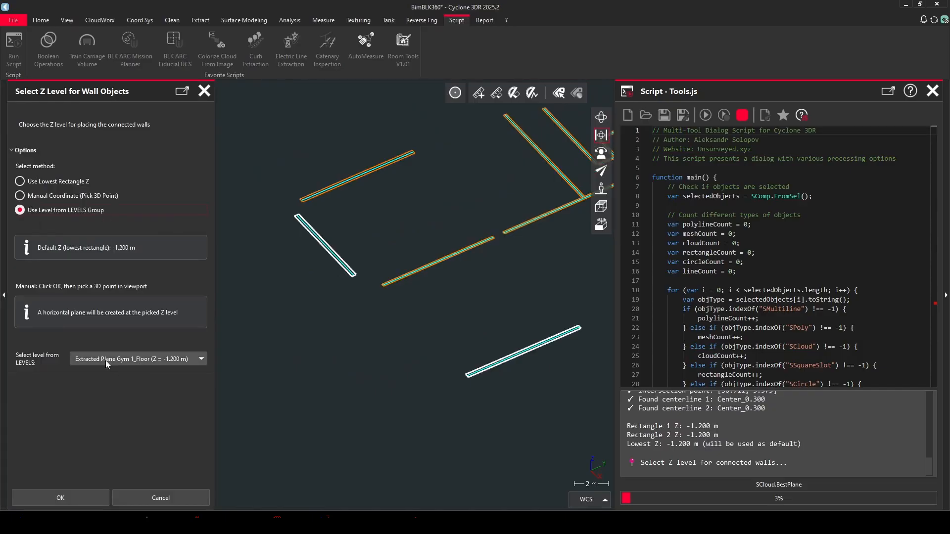
pyautogui.click(87, 498)
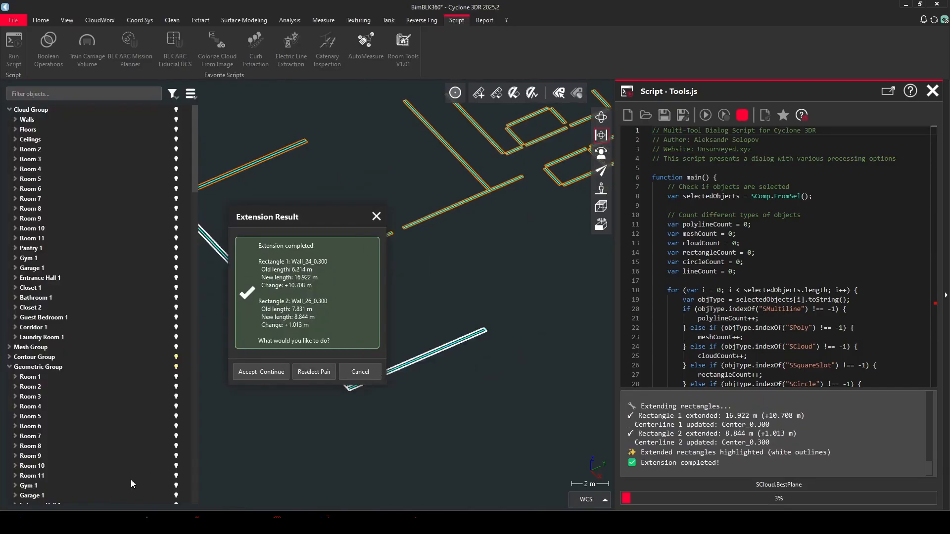
pyautogui.click(250, 373)
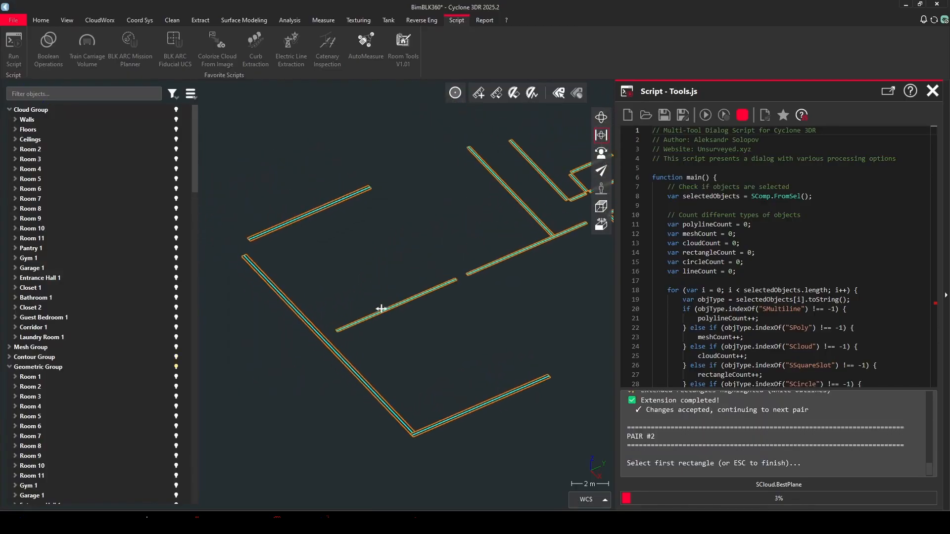
# Step: Connect the other end of the same end wall to the opposite exterior wall at the Gym 1_Floor level
pyautogui.click(267, 297)
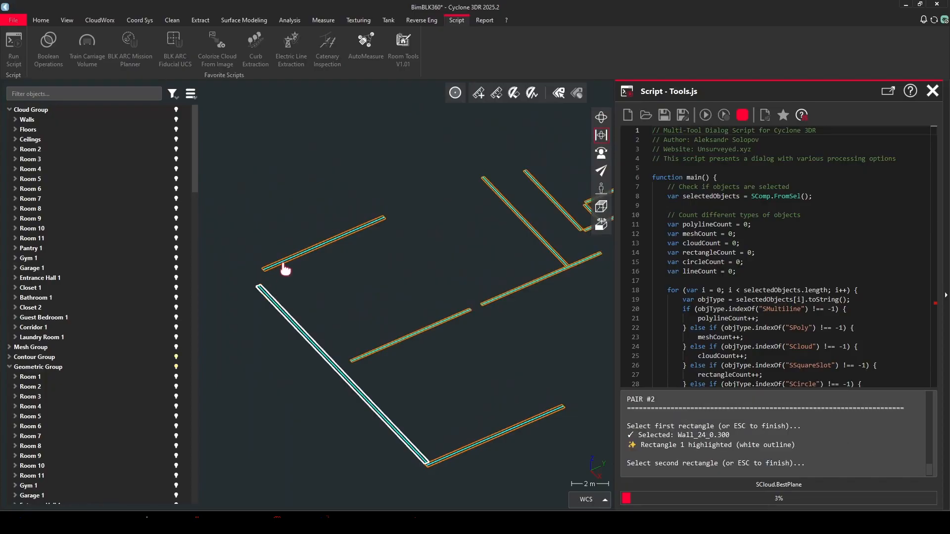
pyautogui.click(284, 267)
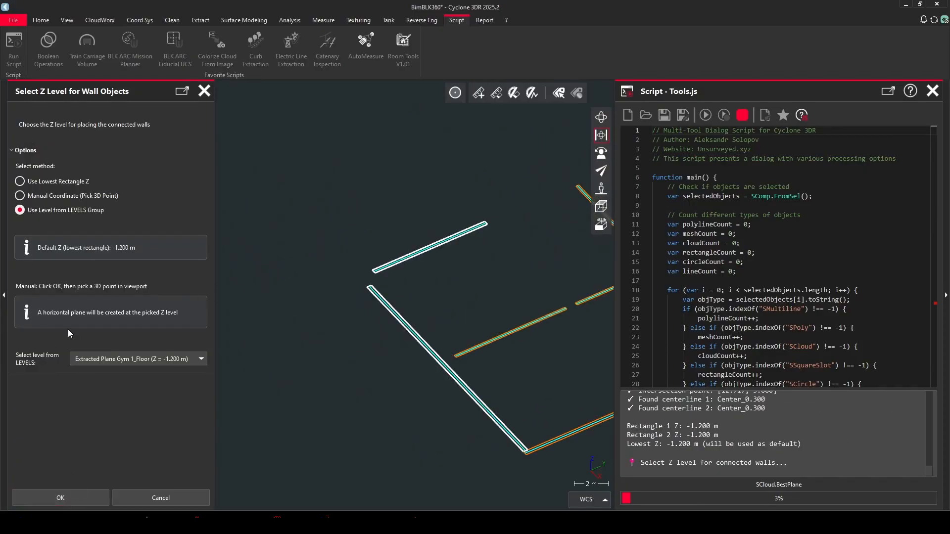
pyautogui.click(79, 493)
pyautogui.click(260, 375)
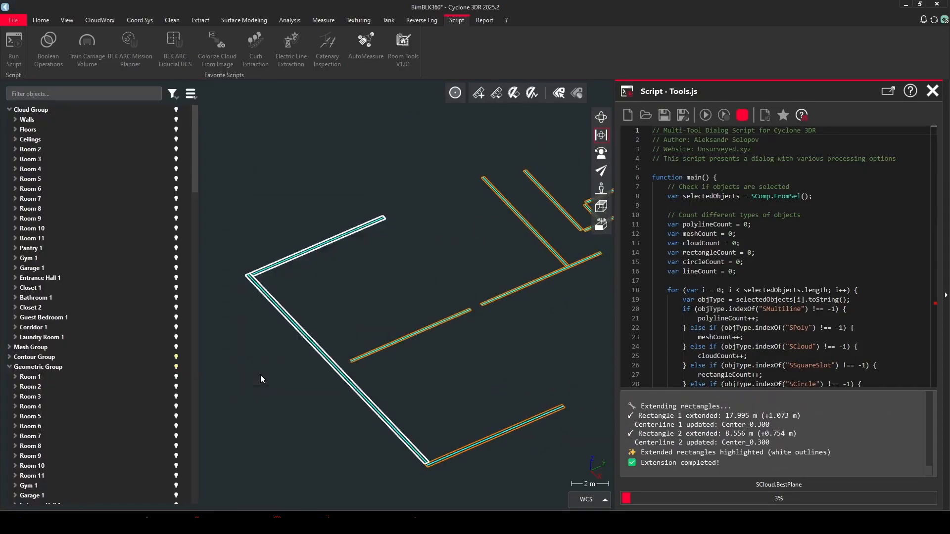
# Step: Connect both long exterior walls to the end wall at the far side of the building, accepting each L-connection
pyautogui.scroll(-3, 358, 232)
pyautogui.click(313, 234)
pyautogui.click(494, 178)
pyautogui.click(66, 498)
pyautogui.click(248, 372)
pyautogui.click(492, 176)
pyautogui.click(420, 336)
pyautogui.click(89, 491)
pyautogui.click(269, 374)
# Step: Inspect the connected corner, stop the running script and start Extend Wall to Point from Walls_Construction Tools
pyautogui.scroll(10, 568, 271)
pyautogui.moveTo(533, 270); pyautogui.dragTo(370, 269, button='middle')
pyautogui.scroll(5, 369, 270)
pyautogui.moveTo(439, 276); pyautogui.dragTo(545, 198)
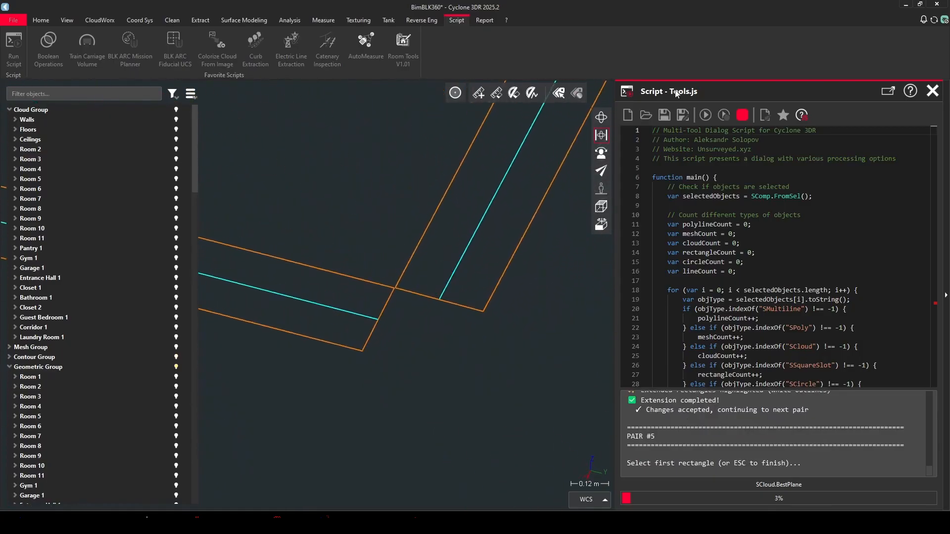
pyautogui.click(743, 114)
pyautogui.scroll(-5, 387, 269)
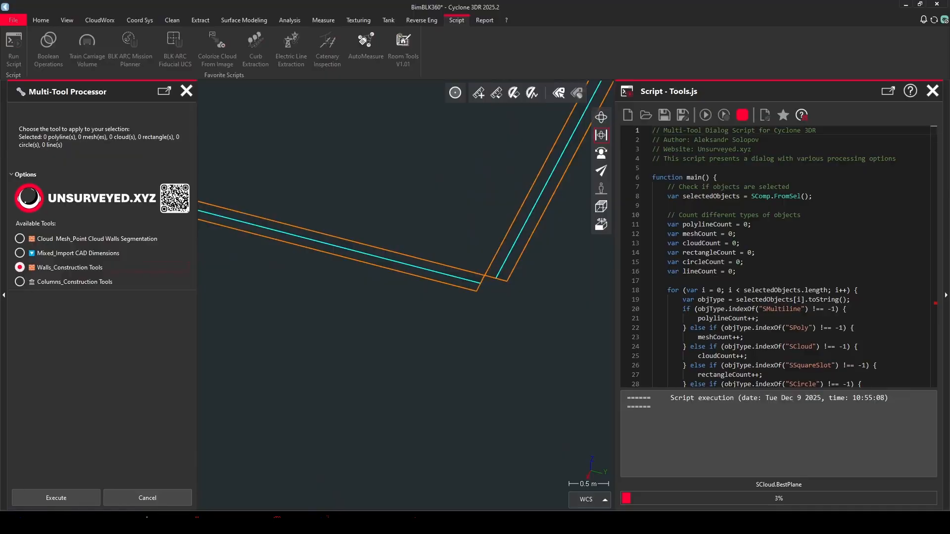
pyautogui.click(44, 499)
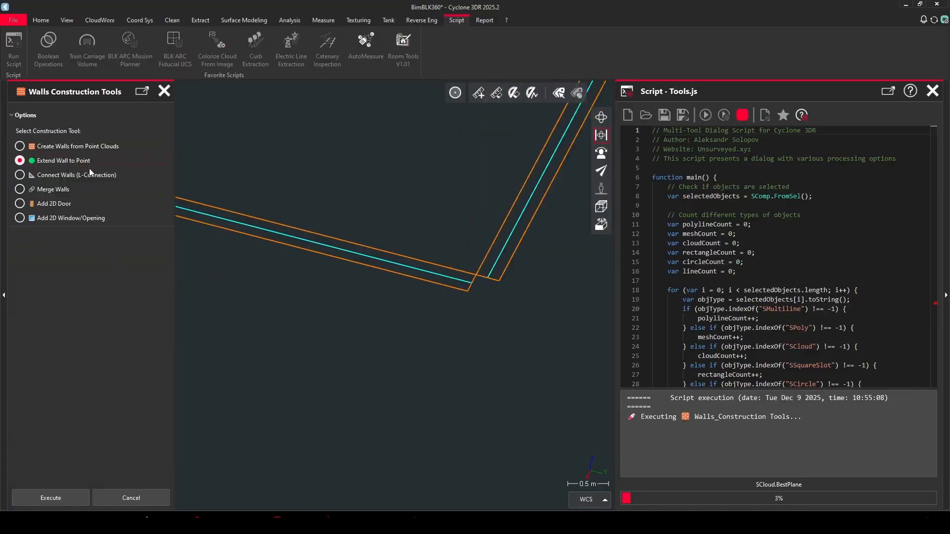
pyautogui.click(59, 499)
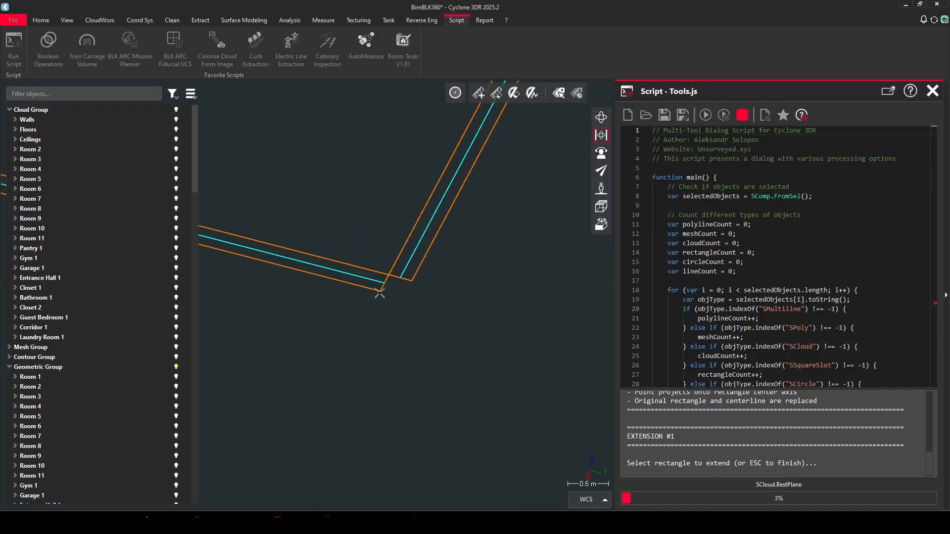
# Step: Extend the exterior wall to the outer corner point of the end wall, using the Extracted Plane Gym 1_Floor level
pyautogui.click(380, 293)
pyautogui.click(238, 489)
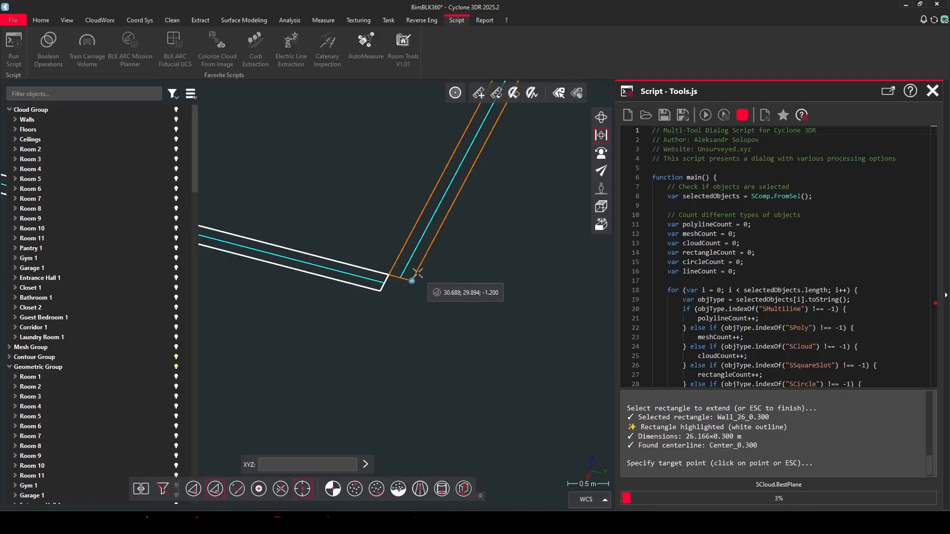
pyautogui.click(396, 275)
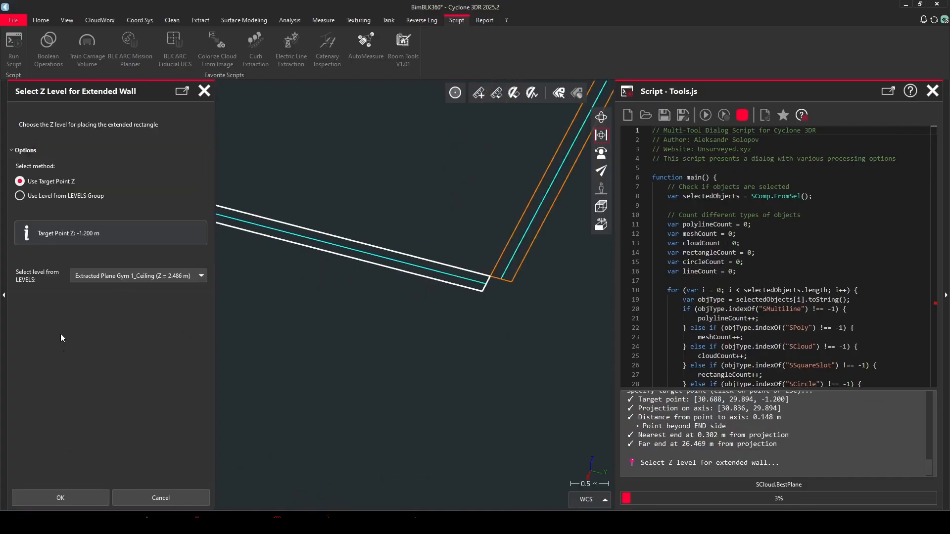
pyautogui.click(138, 276)
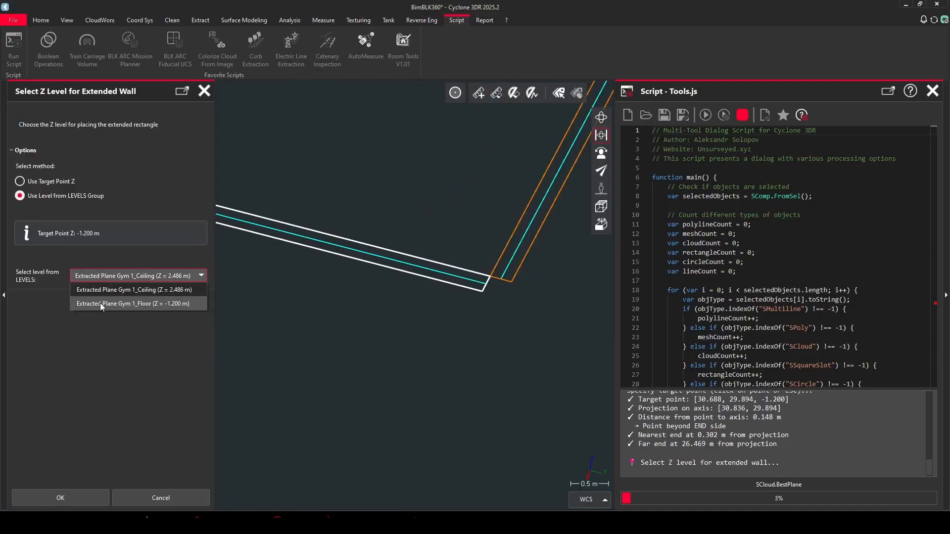
pyautogui.click(123, 305)
pyautogui.click(60, 498)
pyautogui.click(239, 347)
# Step: Extend the opposite long exterior wall to the outer corner point of the end wall and accept the result
pyautogui.scroll(5, 435, 220)
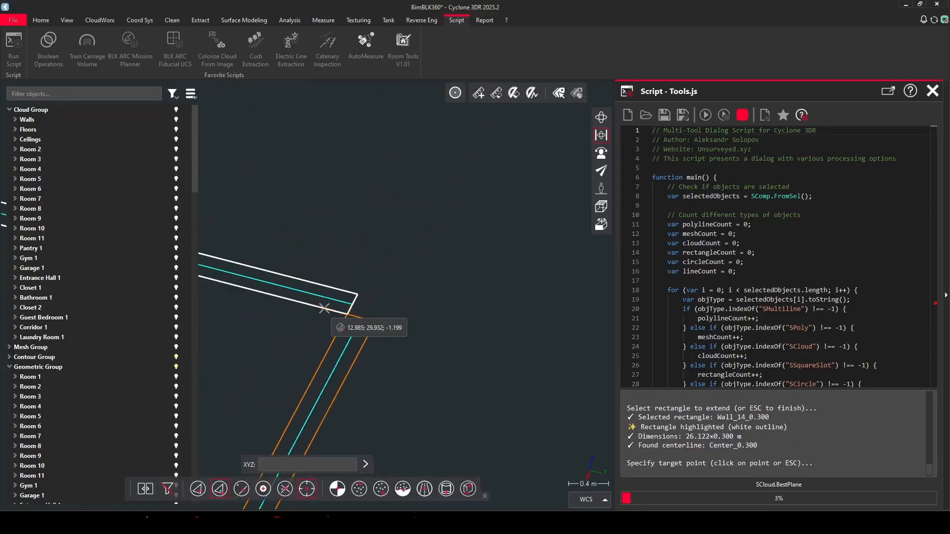
pyautogui.click(319, 307)
pyautogui.click(376, 323)
pyautogui.click(73, 501)
pyautogui.click(245, 348)
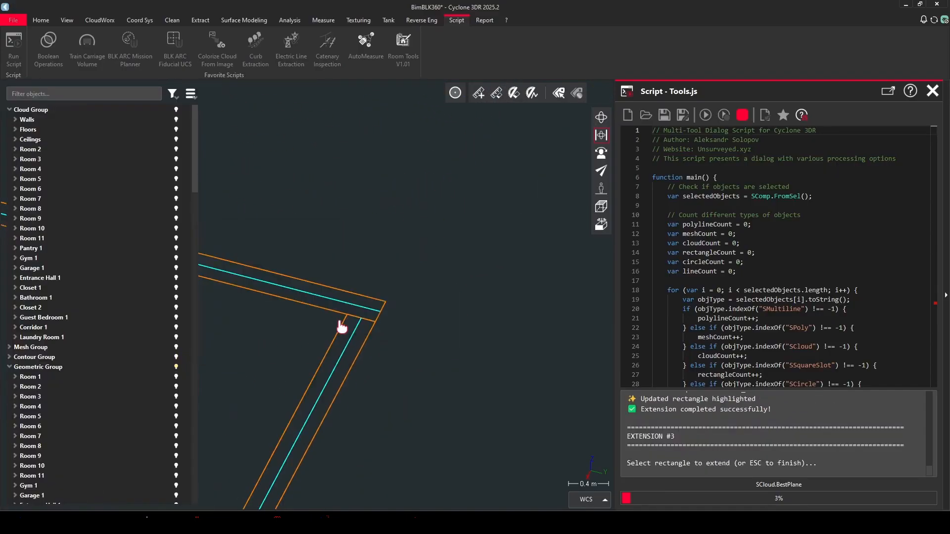
# Step: Extend the interior wall that stops short of the long exterior wall to a point on that wall's centerline
pyautogui.scroll(5, 439, 291)
pyautogui.scroll(-4, 467, 320)
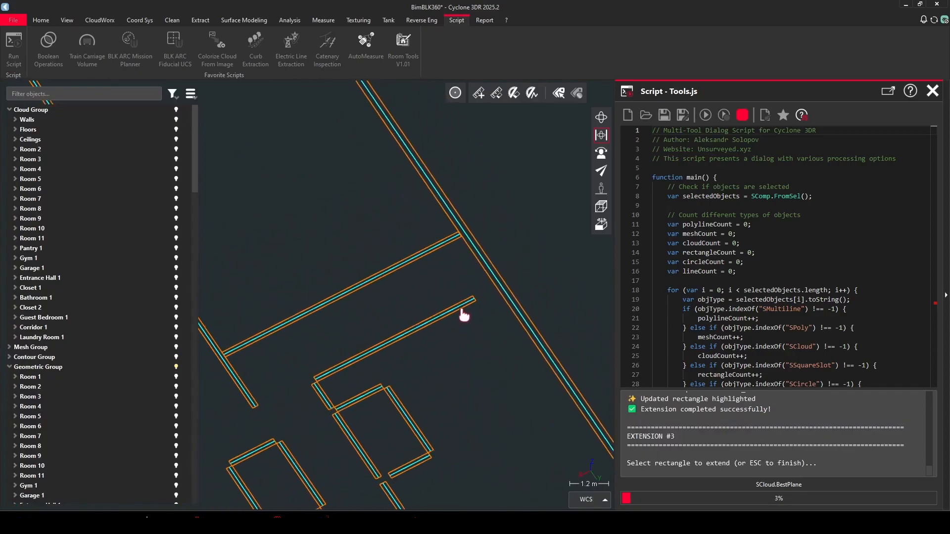
pyautogui.click(460, 311)
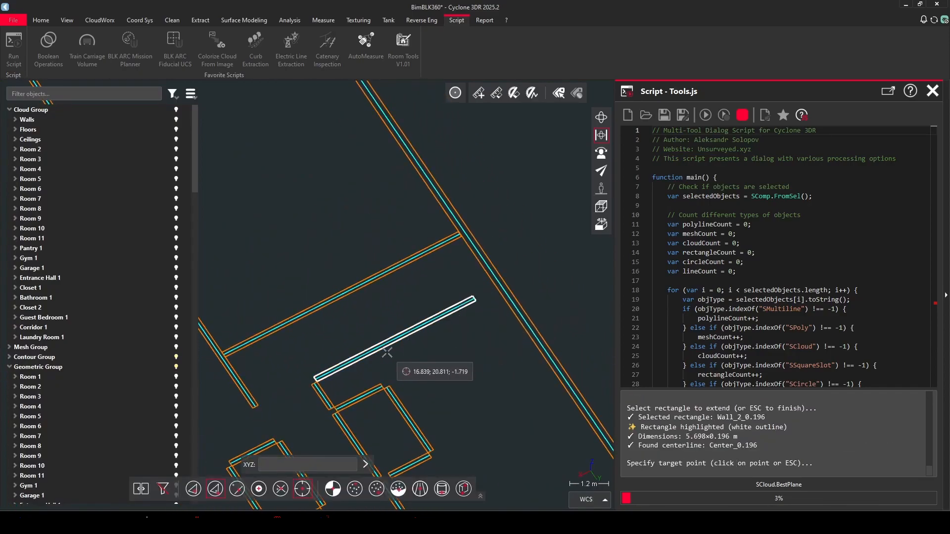
pyautogui.click(237, 490)
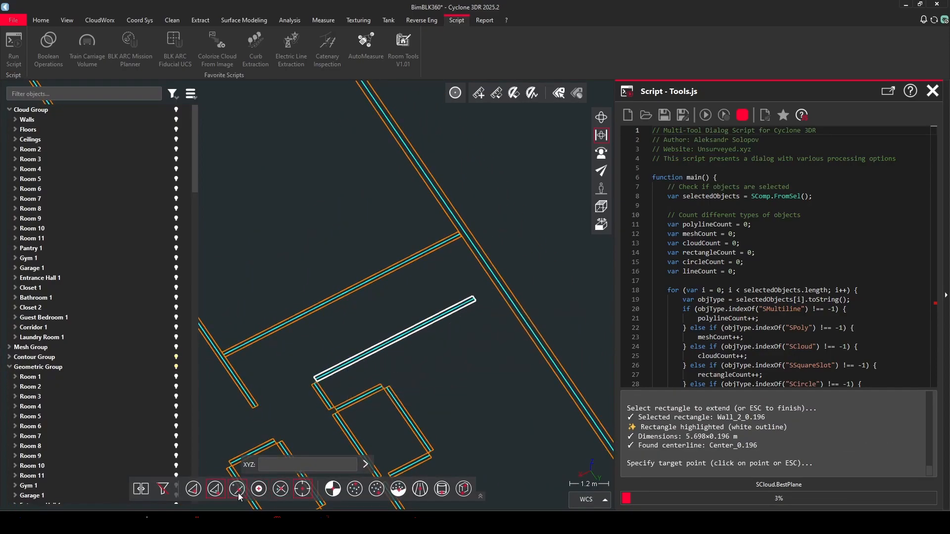
pyautogui.scroll(5, 499, 292)
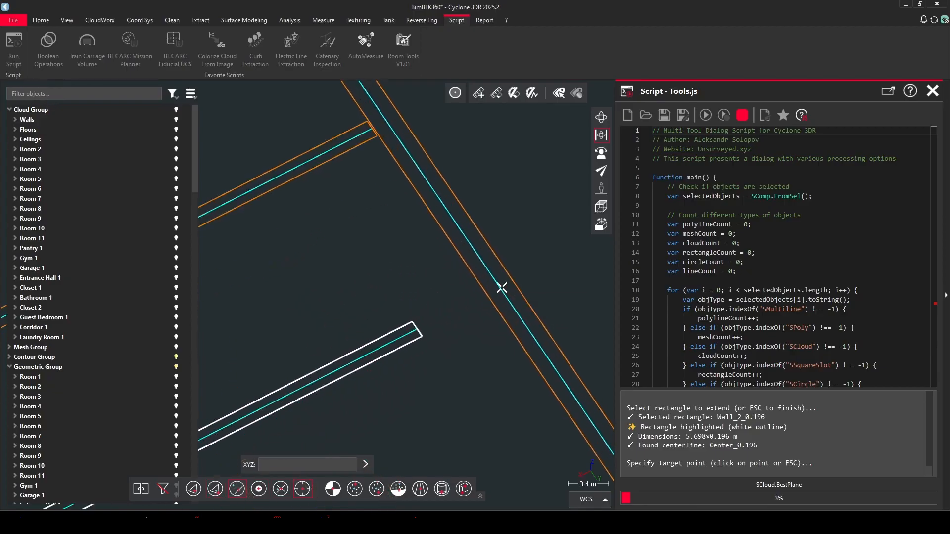
pyautogui.click(499, 291)
pyautogui.click(144, 498)
pyautogui.click(388, 345)
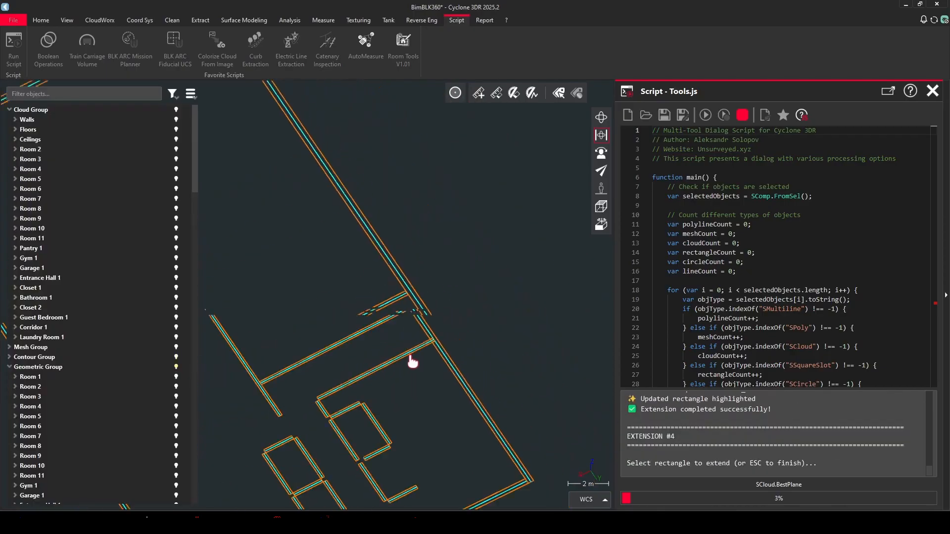
# Step: Examine the gaps between the aligned interior wall pieces and the walls of the small rooms beside them
pyautogui.moveTo(409, 366); pyautogui.dragTo(494, 369)
pyautogui.moveTo(383, 347); pyautogui.dragTo(452, 337, button='middle')
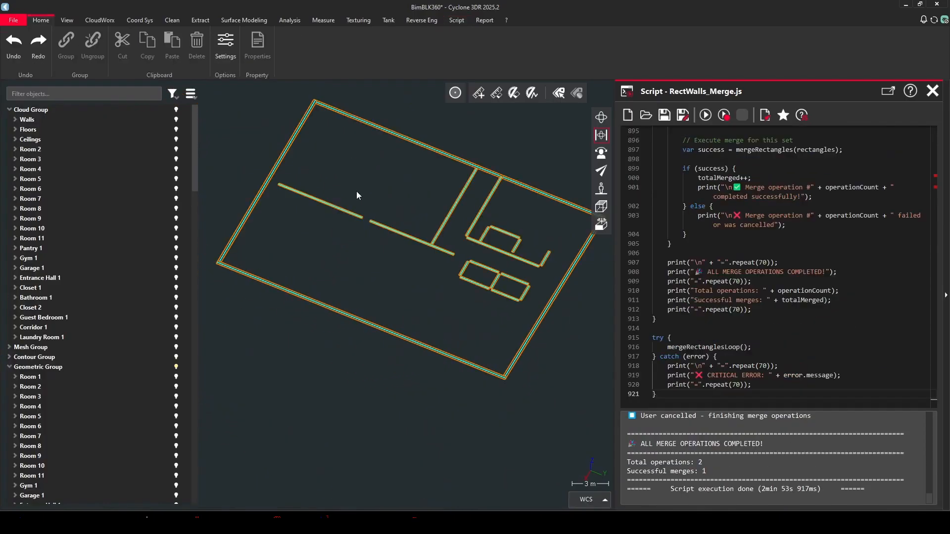
pyautogui.scroll(5, 356, 191)
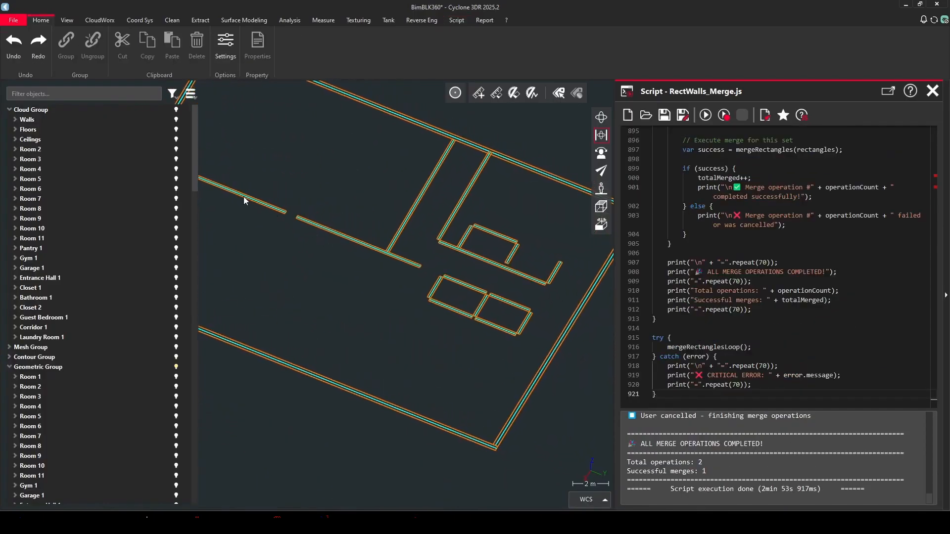
pyautogui.scroll(4, 498, 306)
pyautogui.moveTo(494, 306); pyautogui.dragTo(405, 303)
pyautogui.moveTo(405, 304); pyautogui.dragTo(428, 364, button='middle')
pyautogui.moveTo(487, 425); pyautogui.dragTo(502, 527, button='middle')
pyautogui.scroll(-3, 432, 342)
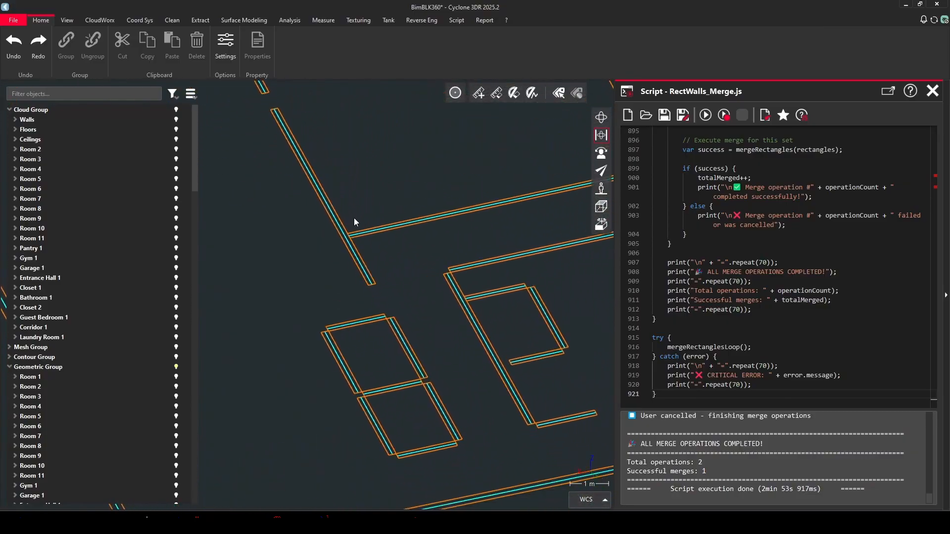
# Step: Cancel the standalone RectWalls_Merge script run and start Merge Walls from Walls_Construction Tools in Room Tools
pyautogui.click(706, 115)
pyautogui.click(742, 117)
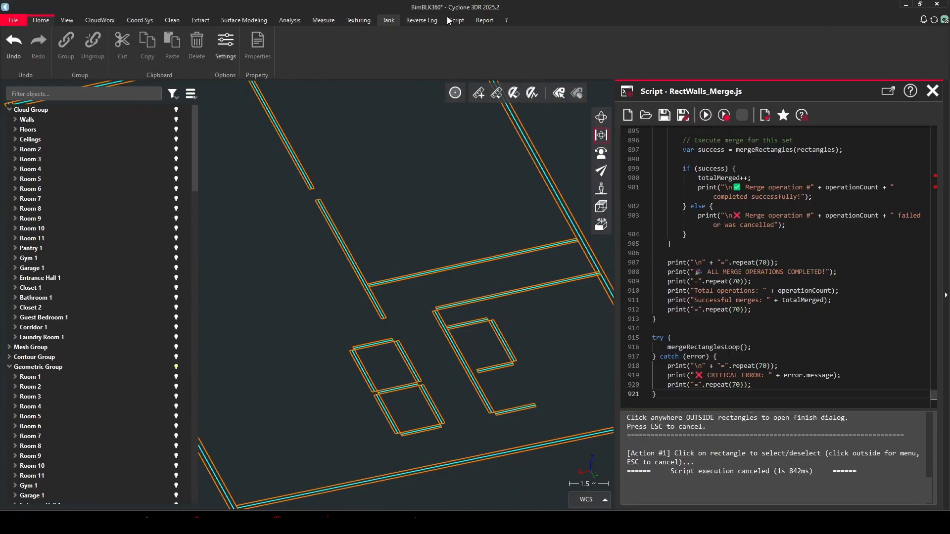
pyautogui.click(457, 20)
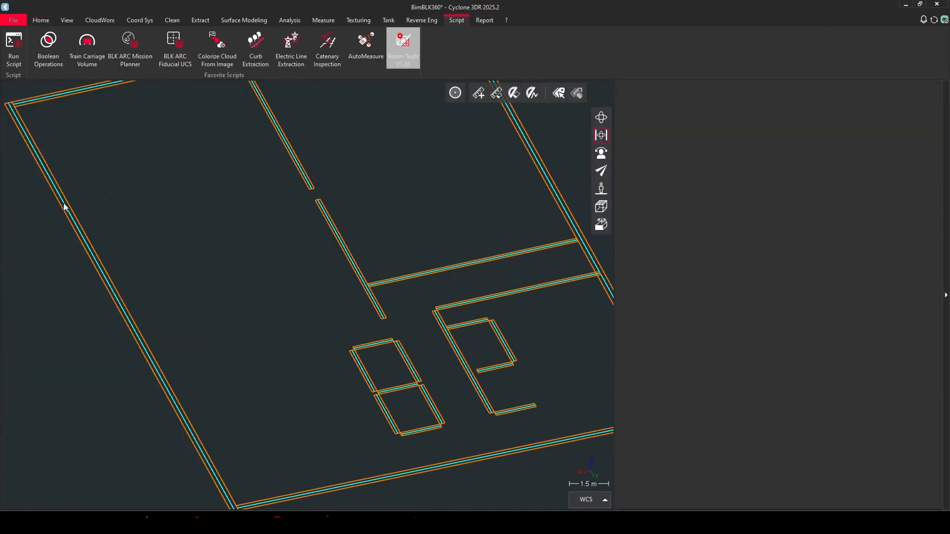
pyautogui.click(20, 267)
pyautogui.click(46, 496)
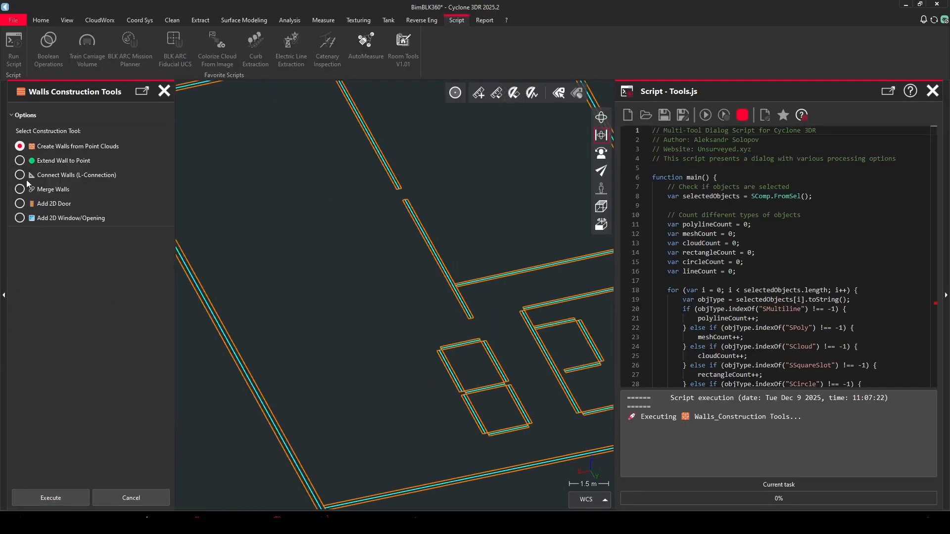
pyautogui.click(49, 497)
# Step: Merge the two long aligned interior walls and the two short walls in line with them, using the Extracted Plane Gym 1_Floor level
pyautogui.click(320, 206)
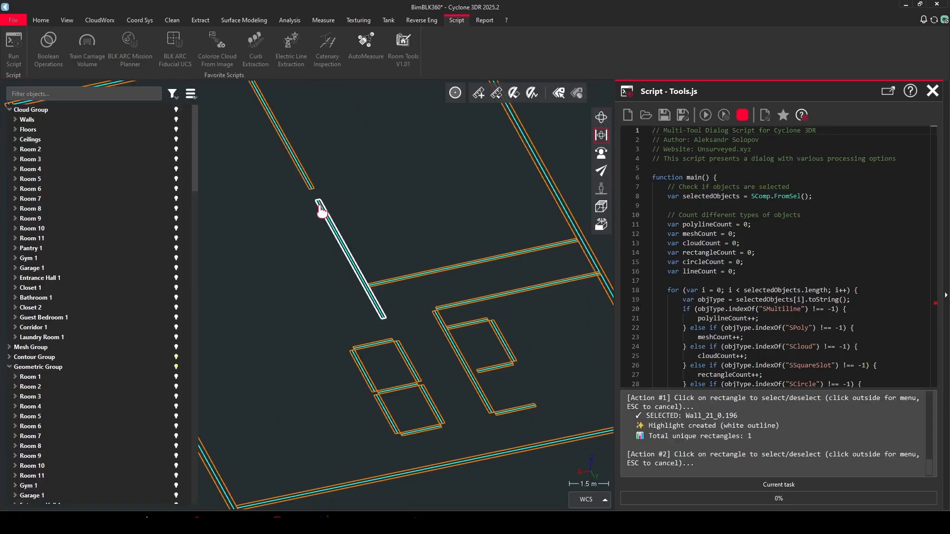
pyautogui.scroll(4, 318, 205)
pyautogui.click(317, 194)
pyautogui.scroll(-3, 382, 371)
pyautogui.scroll(3, 430, 396)
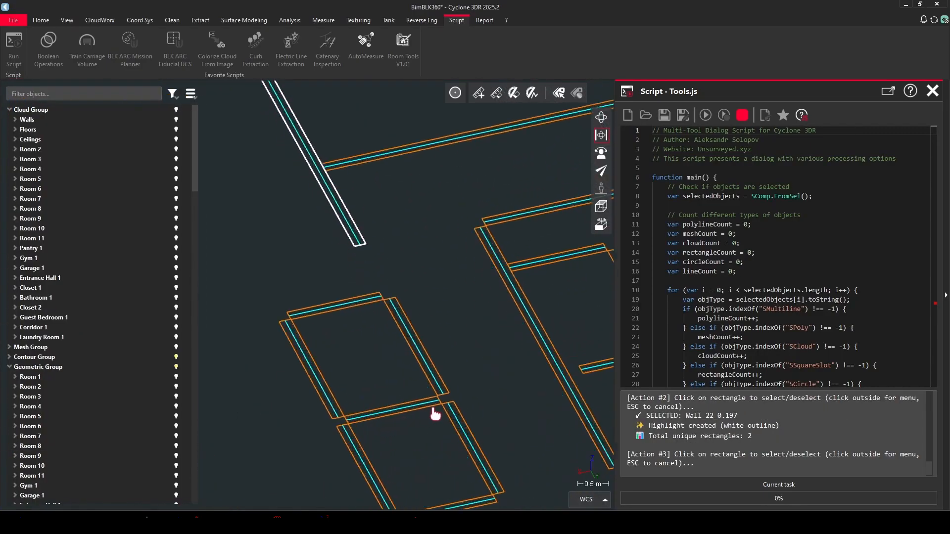
pyautogui.click(424, 363)
pyautogui.click(460, 416)
pyautogui.scroll(-3, 458, 393)
pyautogui.moveTo(443, 355); pyautogui.dragTo(406, 345, button='middle')
pyautogui.click(271, 274)
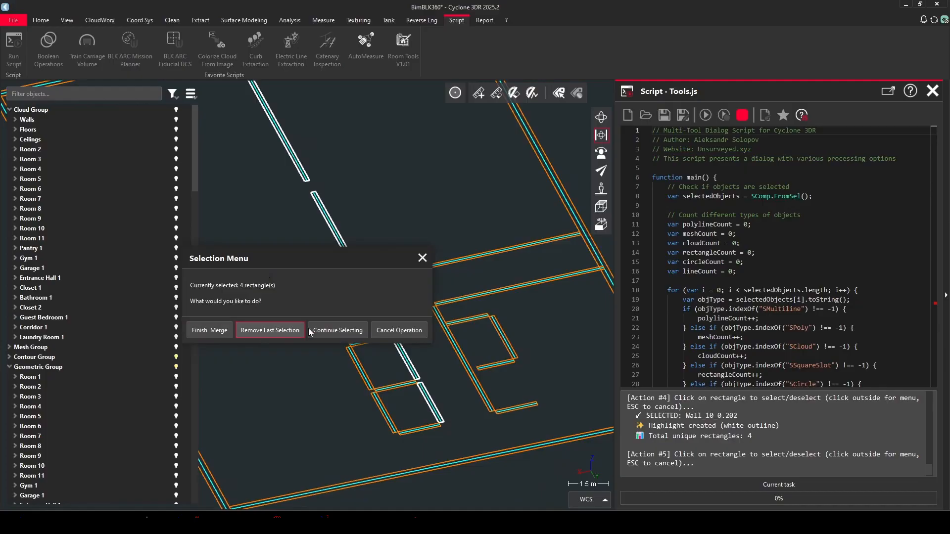
pyautogui.click(216, 335)
pyautogui.click(156, 359)
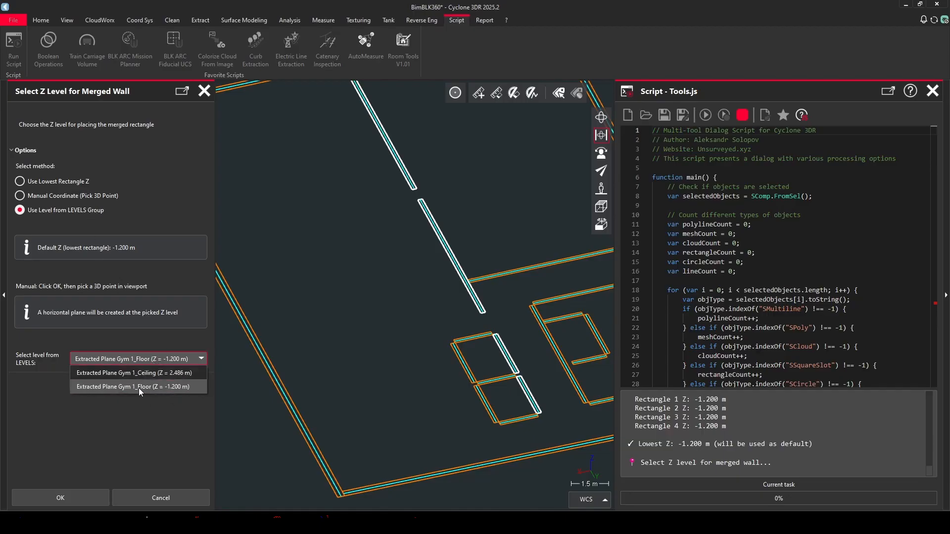
pyautogui.click(129, 390)
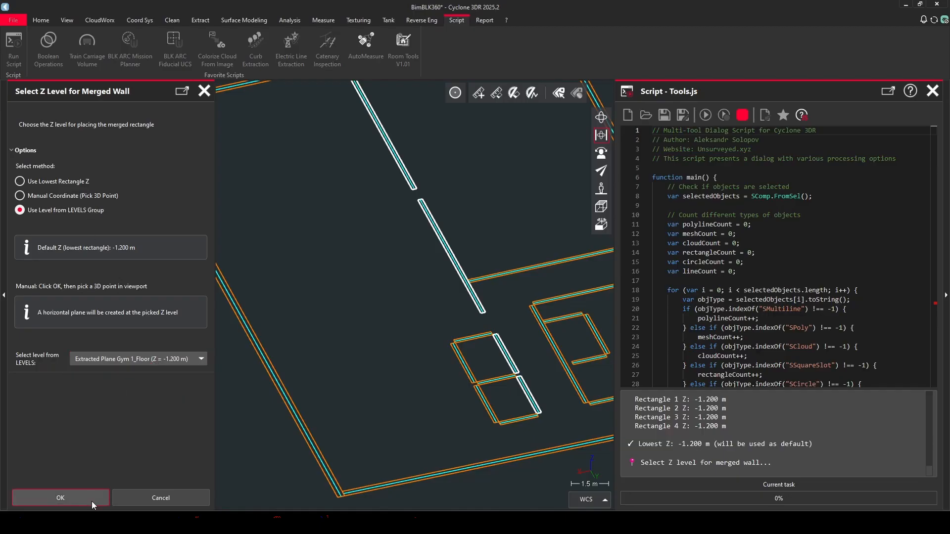
pyautogui.click(78, 501)
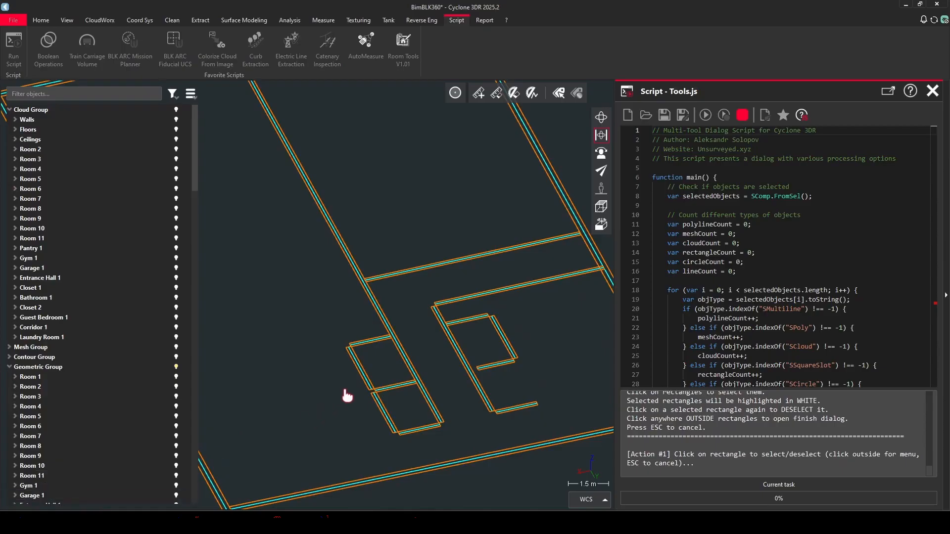
# Step: Merge the two aligned walls on the far side of the two small adjoining rooms into one wall and stop the script
pyautogui.moveTo(362, 345); pyautogui.dragTo(375, 367, button='right')
pyautogui.scroll(2, 331, 291)
pyautogui.moveTo(337, 297); pyautogui.dragTo(413, 304)
pyautogui.moveTo(265, 321); pyautogui.dragTo(356, 325, button='right')
pyautogui.scroll(-3, 317, 277)
pyautogui.scroll(6, 388, 312)
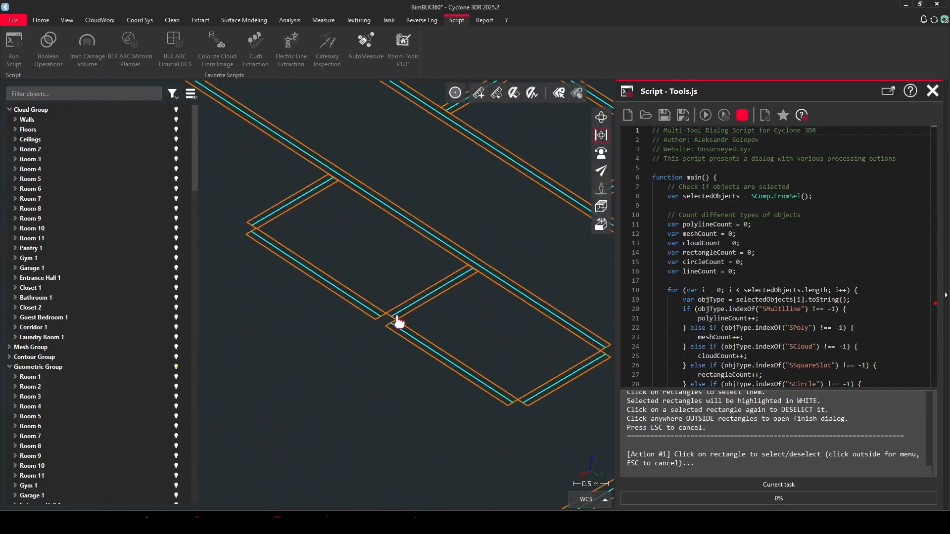
pyautogui.click(401, 340)
pyautogui.click(407, 338)
pyautogui.click(366, 358)
pyautogui.click(217, 329)
pyautogui.click(82, 496)
pyautogui.scroll(-3, 316, 337)
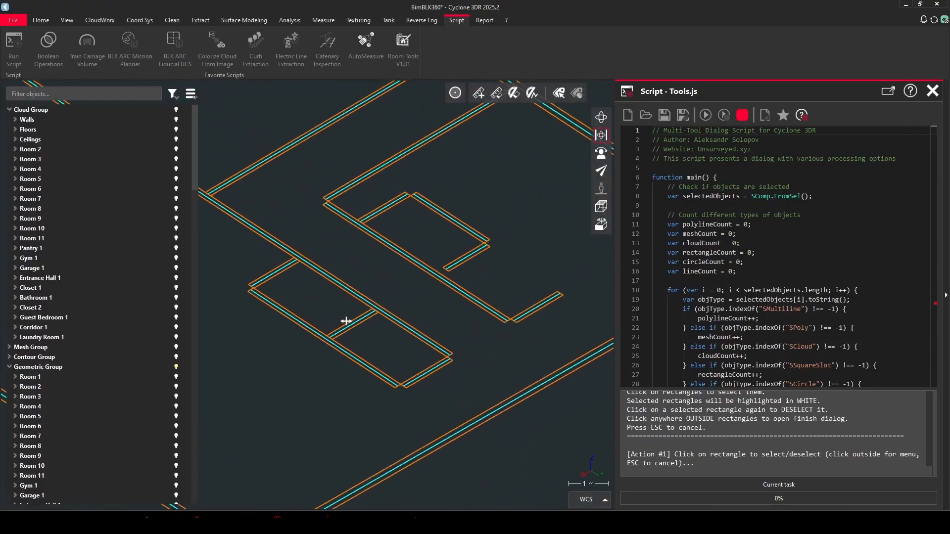
pyautogui.moveTo(351, 320); pyautogui.dragTo(299, 352, button='right')
pyautogui.click(742, 115)
# Step: Inspect the wall layout, compare it with the Walls point clouds in an orthographic top view, and hide the clouds again
pyautogui.moveTo(413, 272); pyautogui.dragTo(495, 256, button='right')
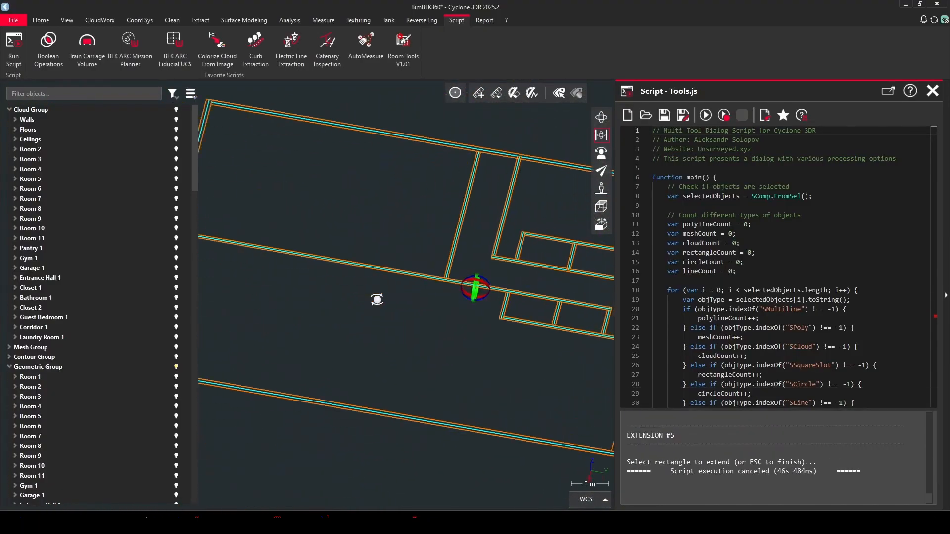
pyautogui.scroll(-3, 284, 356)
pyautogui.scroll(5, 283, 358)
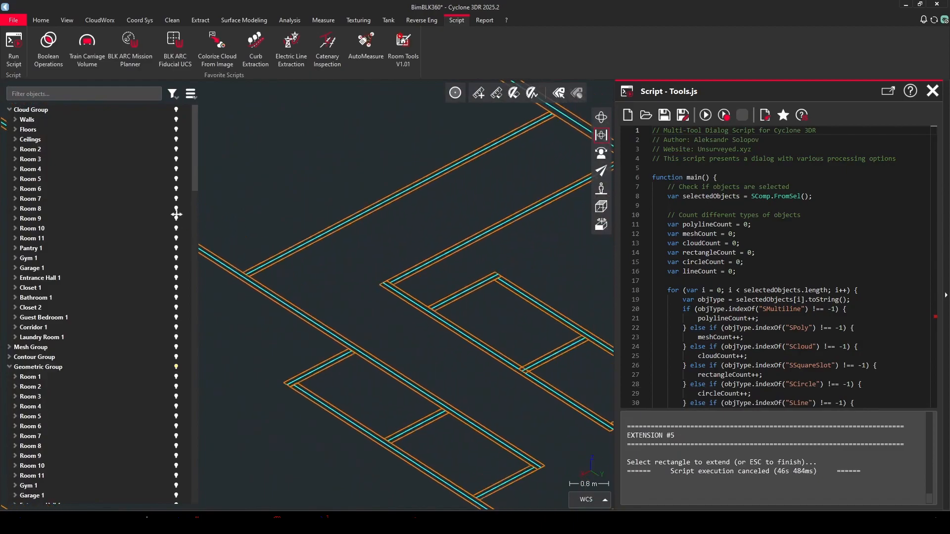
pyautogui.moveTo(373, 287); pyautogui.dragTo(385, 293)
pyautogui.click(177, 120)
pyautogui.moveTo(287, 150); pyautogui.dragTo(319, 234)
pyautogui.click(601, 206)
pyautogui.press('z')
pyautogui.moveTo(412, 243); pyautogui.dragTo(412, 59, button='right')
pyautogui.moveTo(491, 352); pyautogui.dragTo(607, 456, button='right')
pyautogui.scroll(4, 500, 212)
pyautogui.moveTo(501, 212); pyautogui.dragTo(534, 377, button='right')
pyautogui.click(176, 119)
pyautogui.moveTo(364, 234); pyautogui.dragTo(413, 204, button='right')
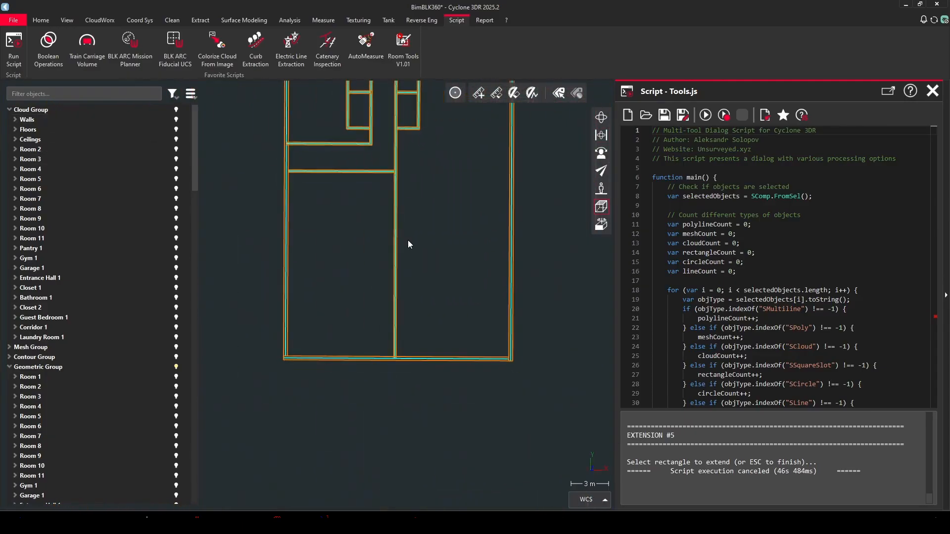